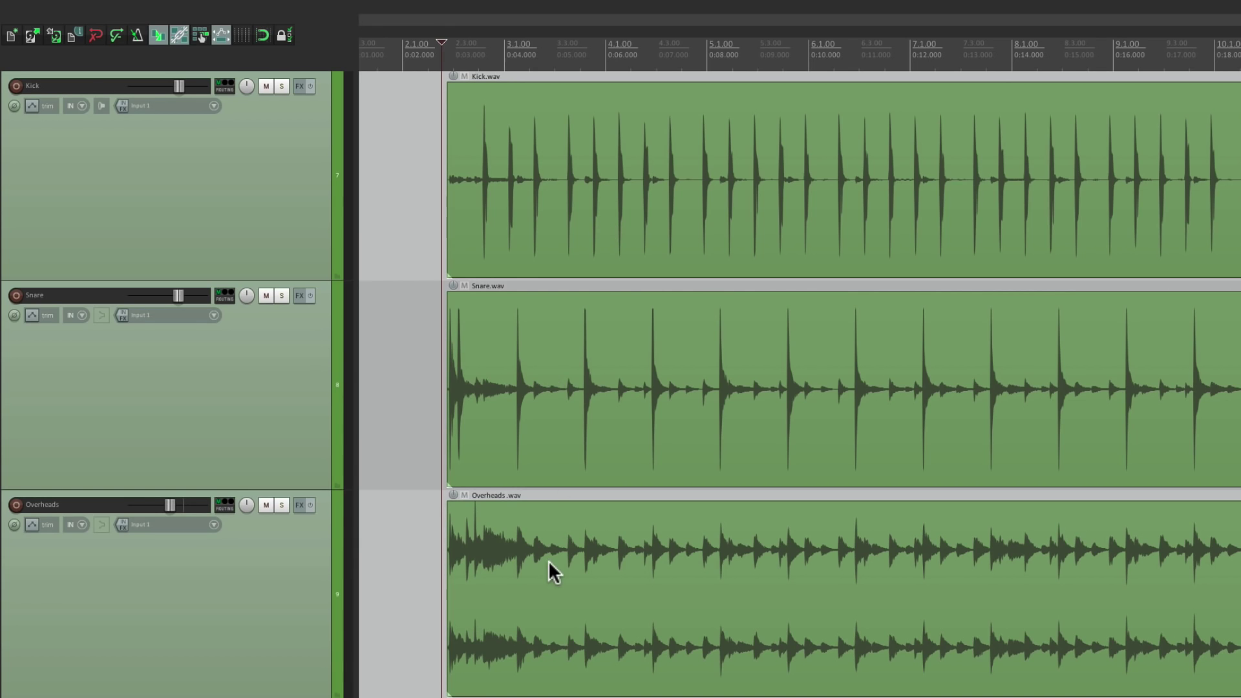
Play the drum tracks, briefly soloing Kick and then Snare to hear each alone.
key("space")
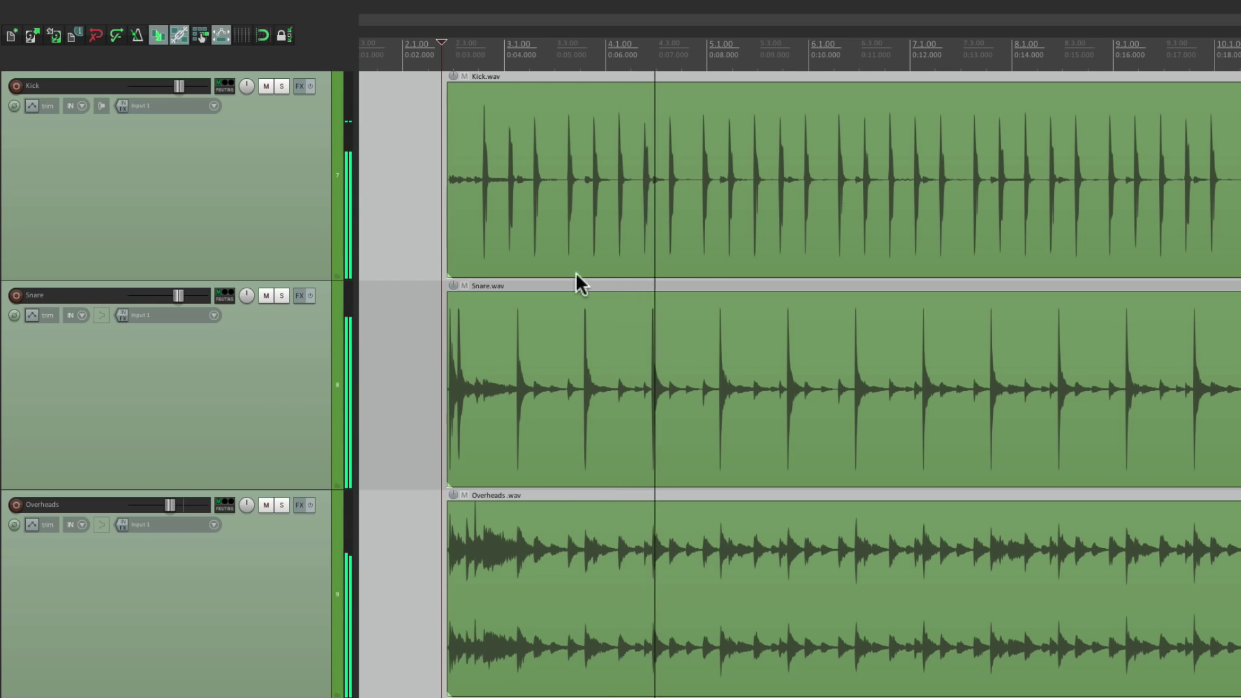
left_click(278, 86)
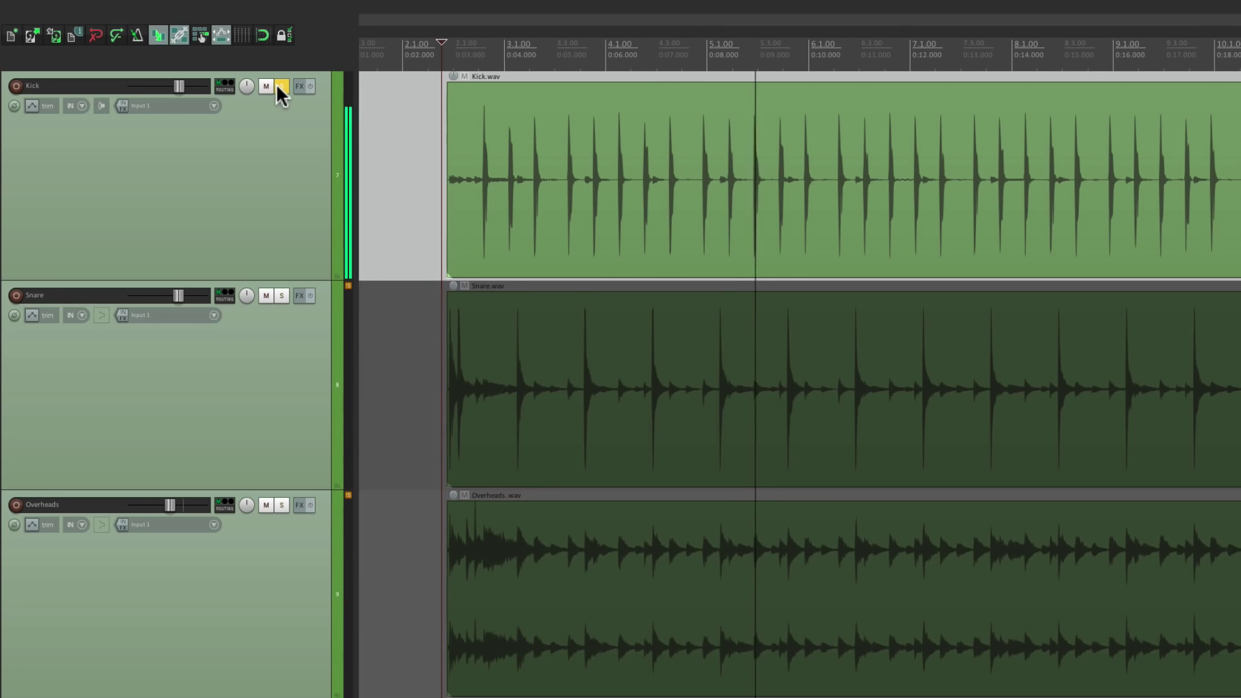
left_click(279, 86)
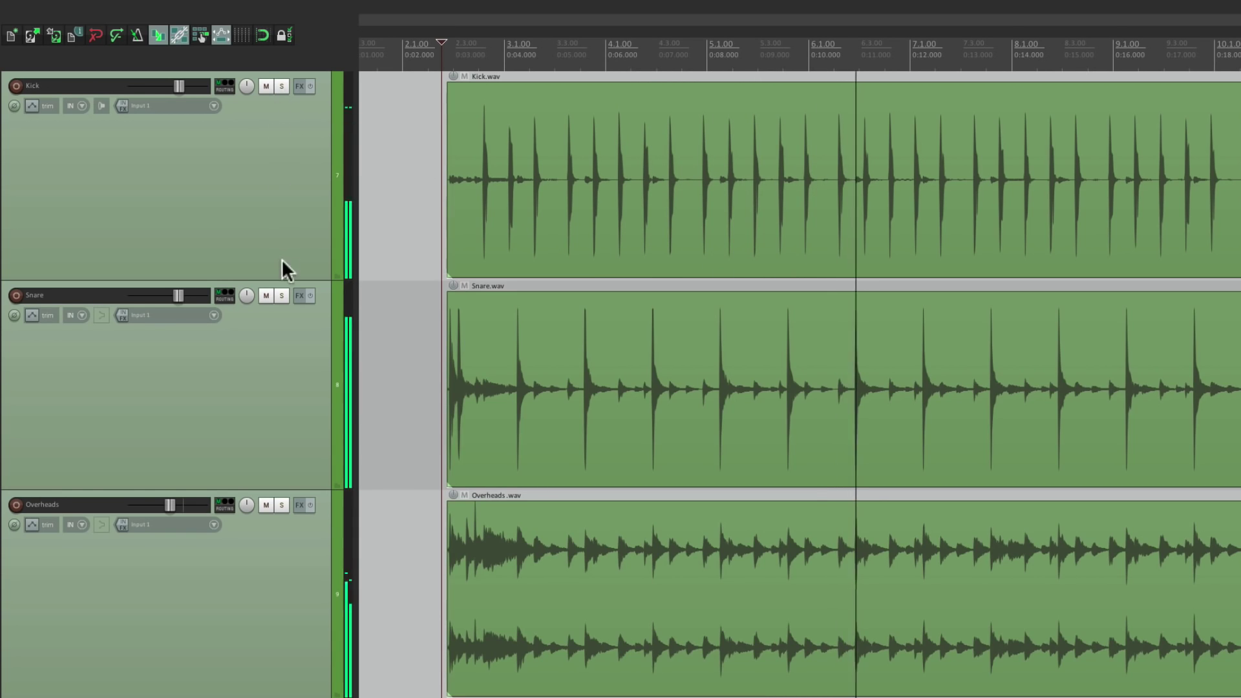
left_click(283, 295)
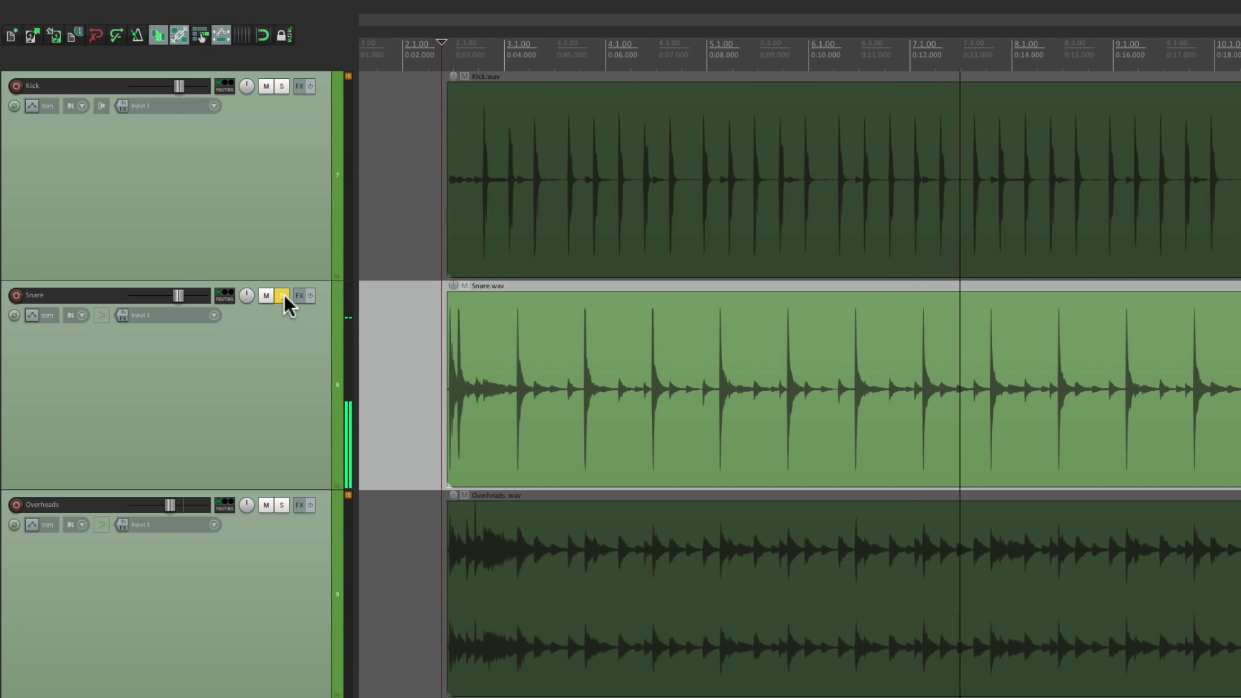
left_click(283, 295)
key("space")
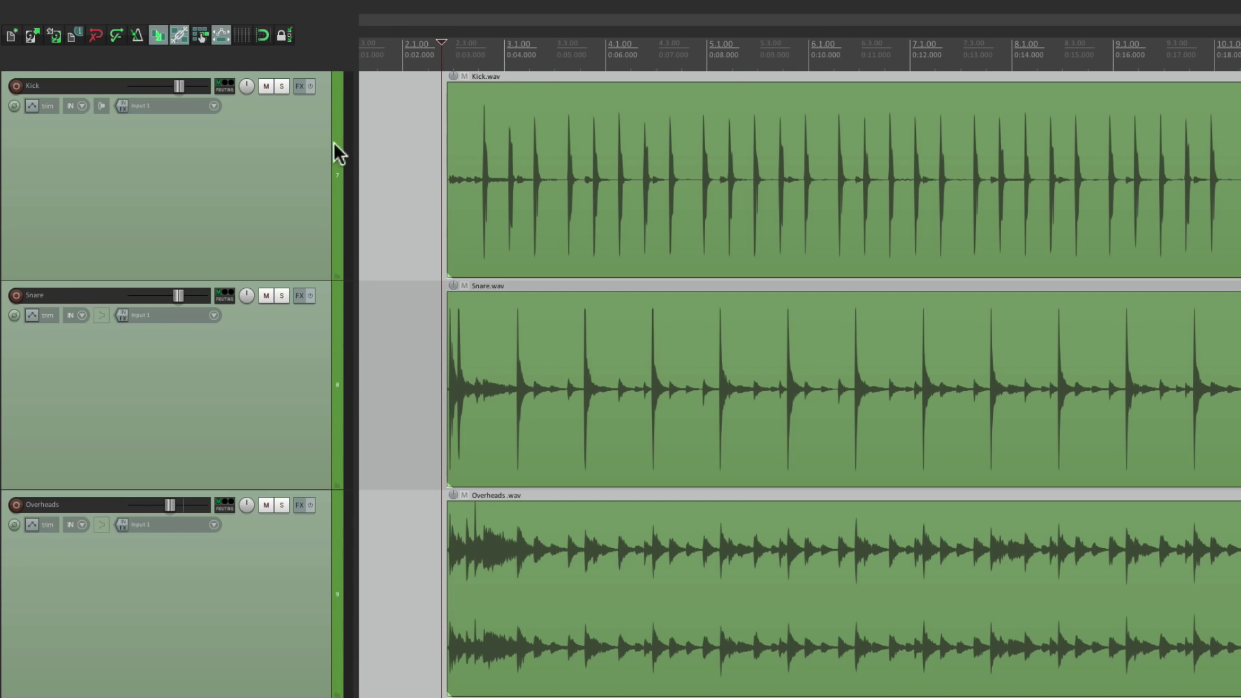
Add JS: Audio To MIDI Drum Trigger to the Kick track via a 'drum' search.
left_click(299, 86)
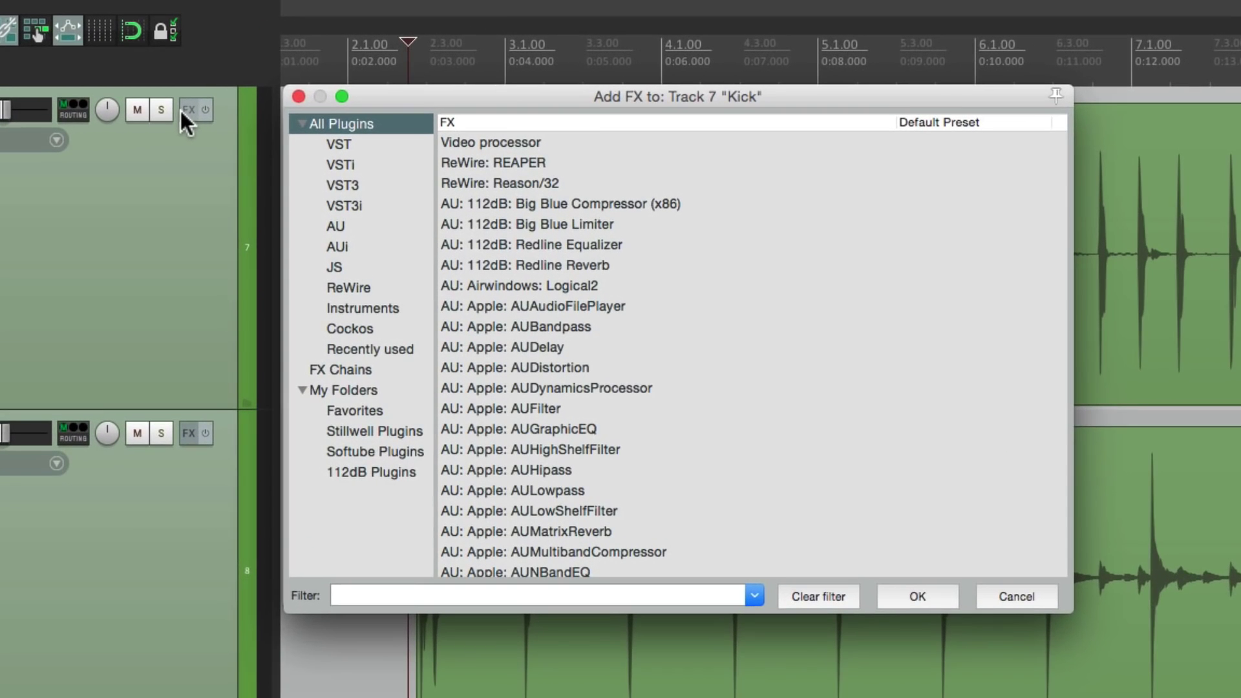
left_click(373, 269)
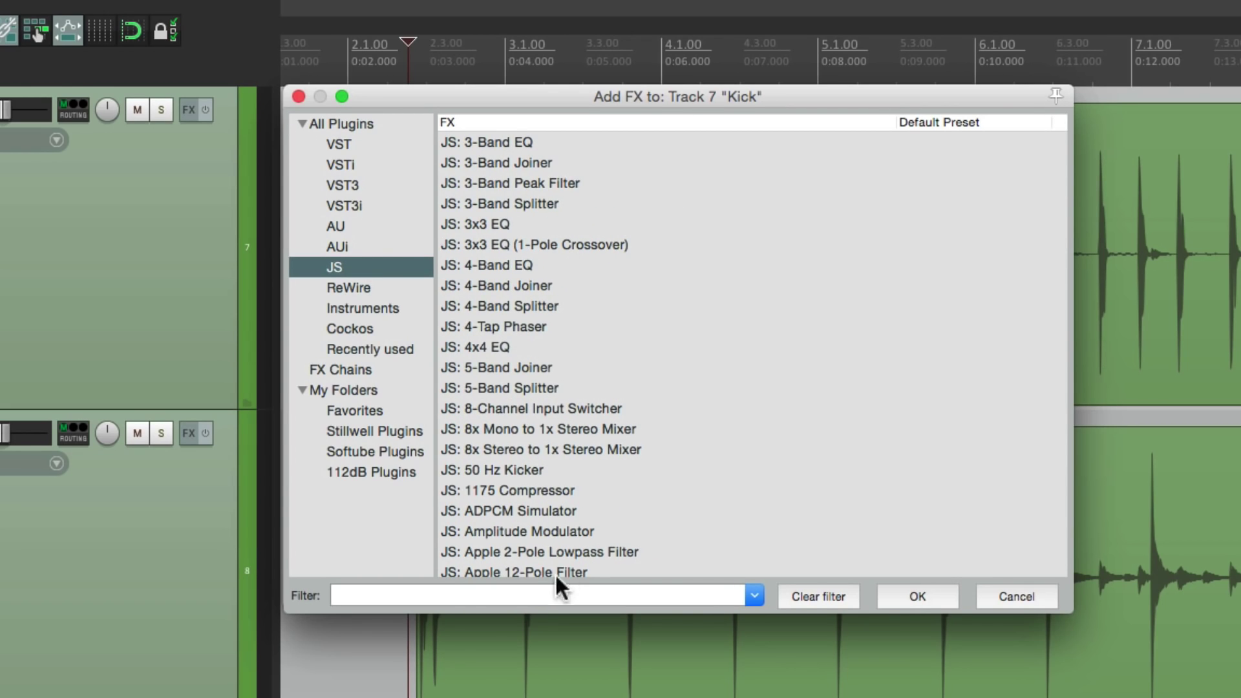
left_click(535, 591)
type("drum")
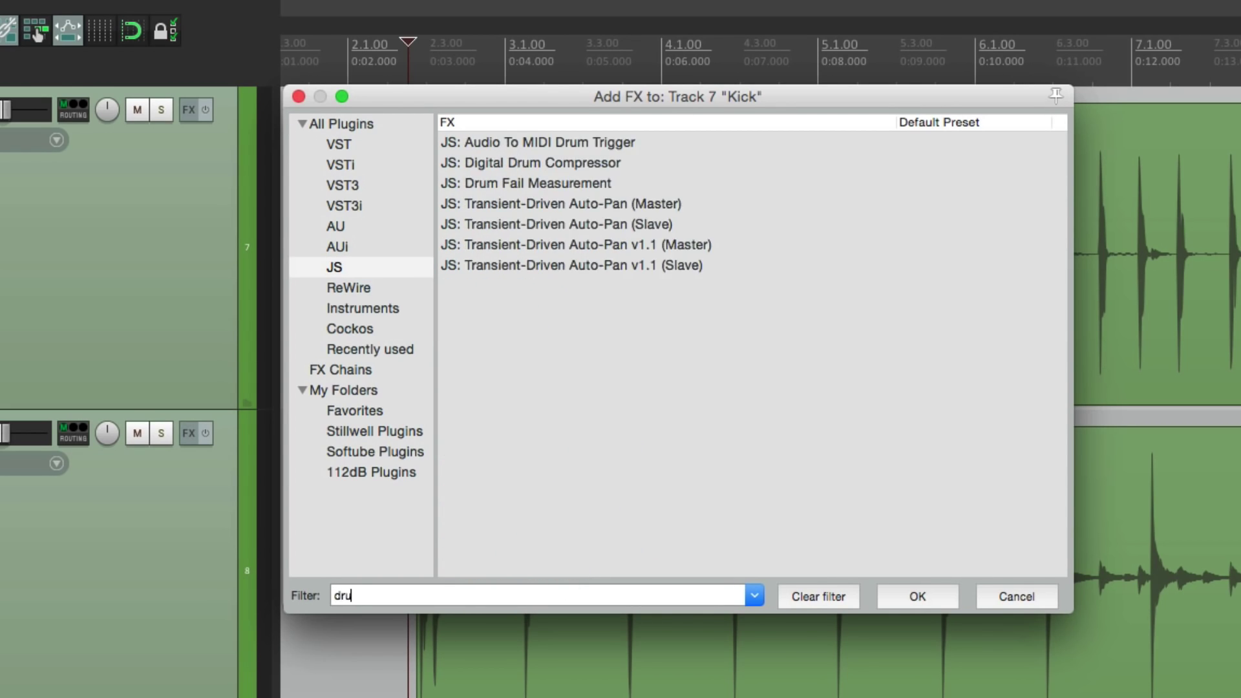
left_click(579, 141)
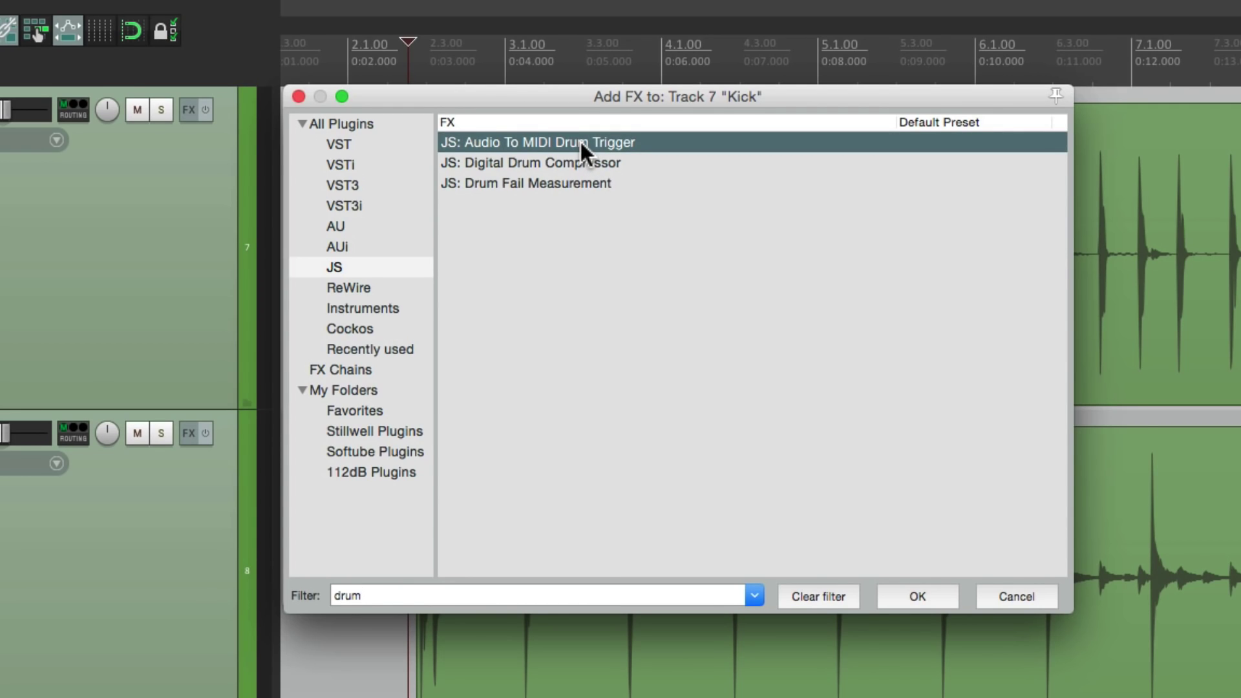
double_click(580, 141)
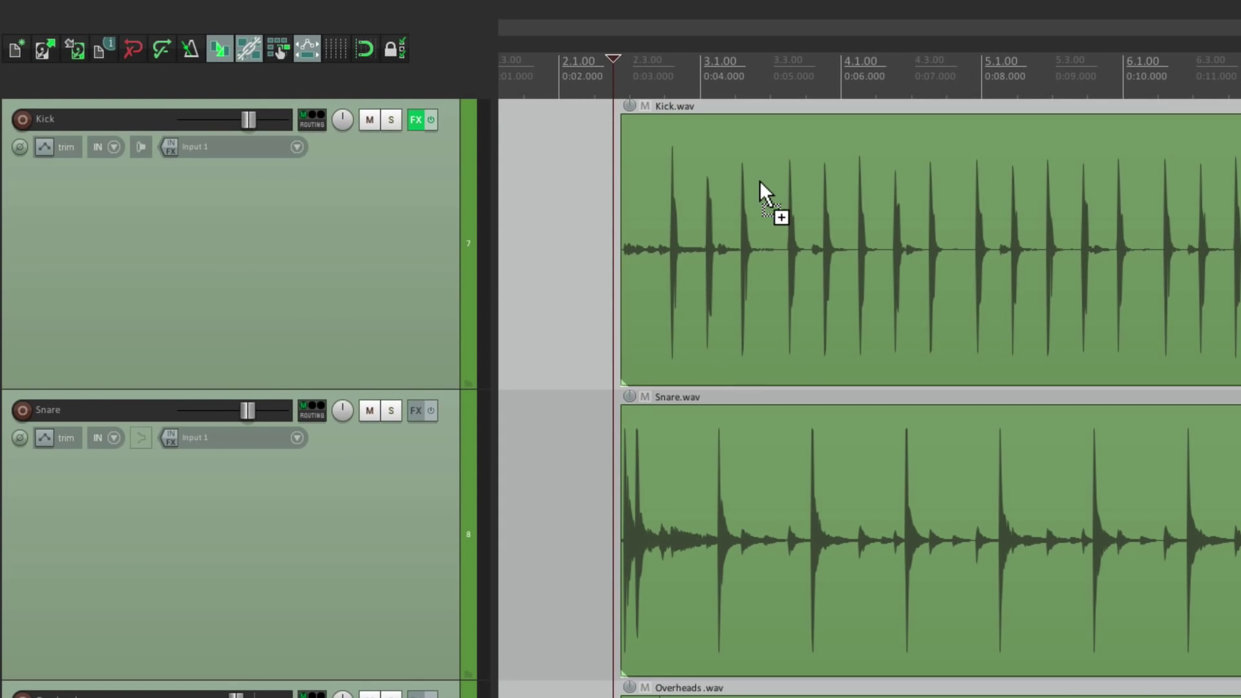
With Kick.wav selected, open Transient Detection Settings and enable Display threshold in media items.
left_click(759, 181)
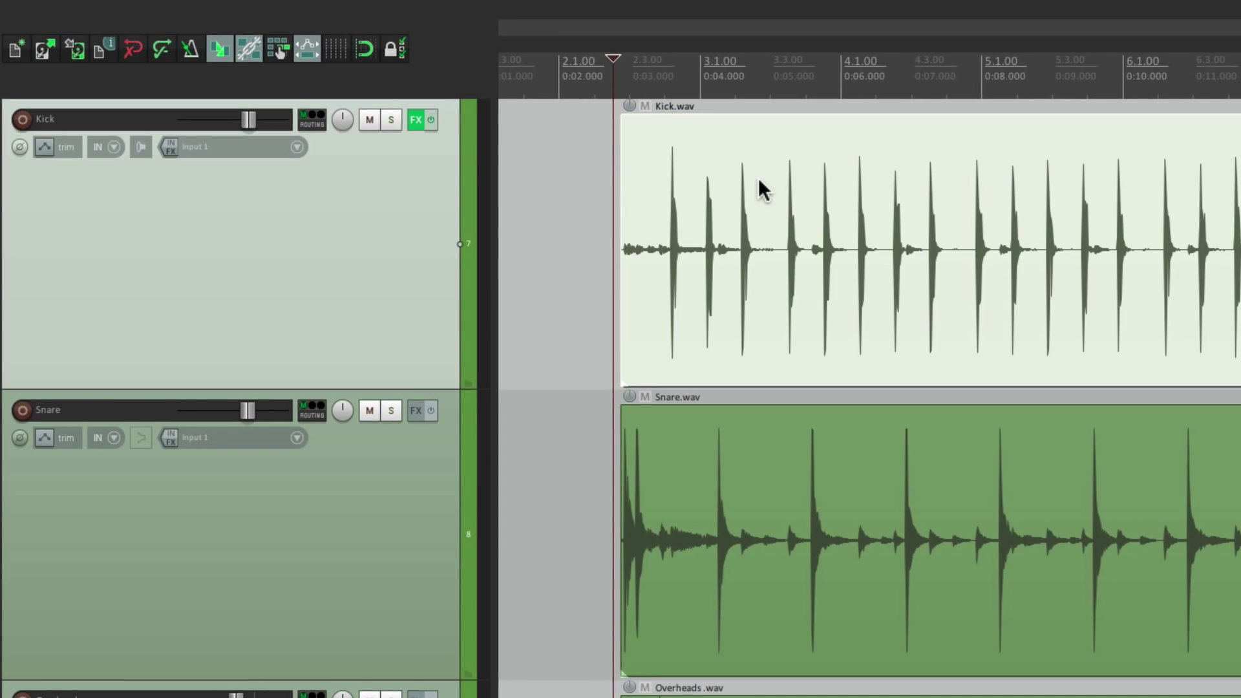
left_click(224, 12)
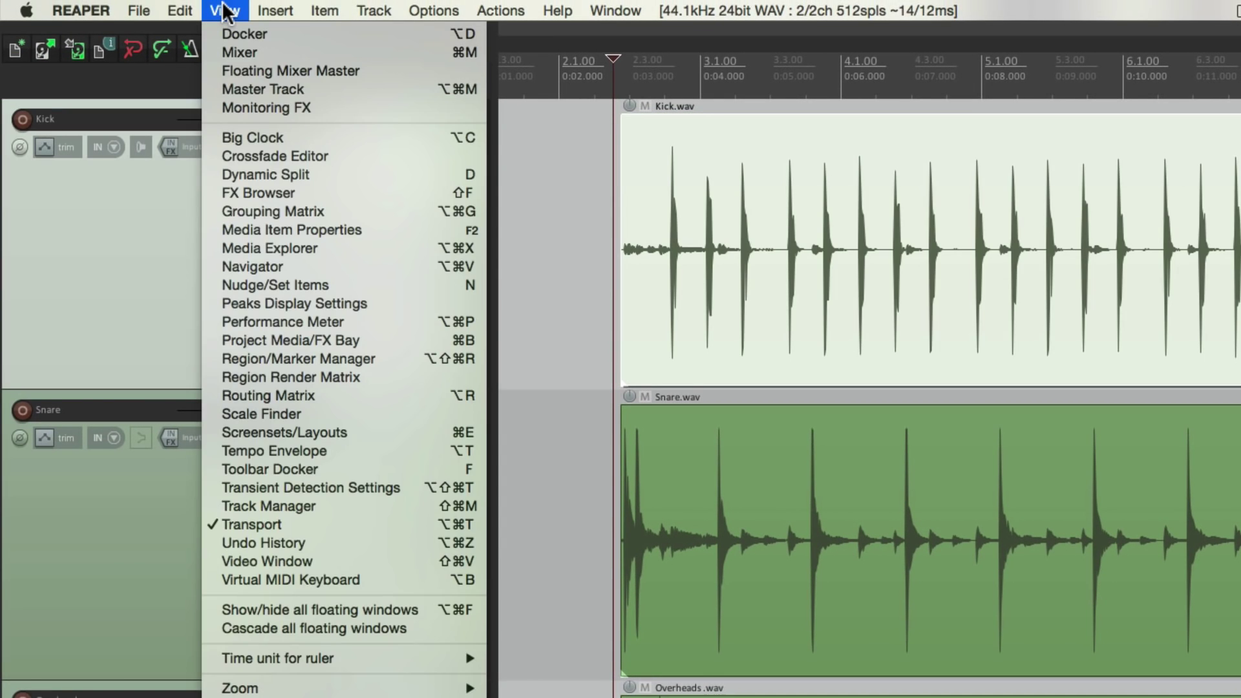
left_click(204, 486)
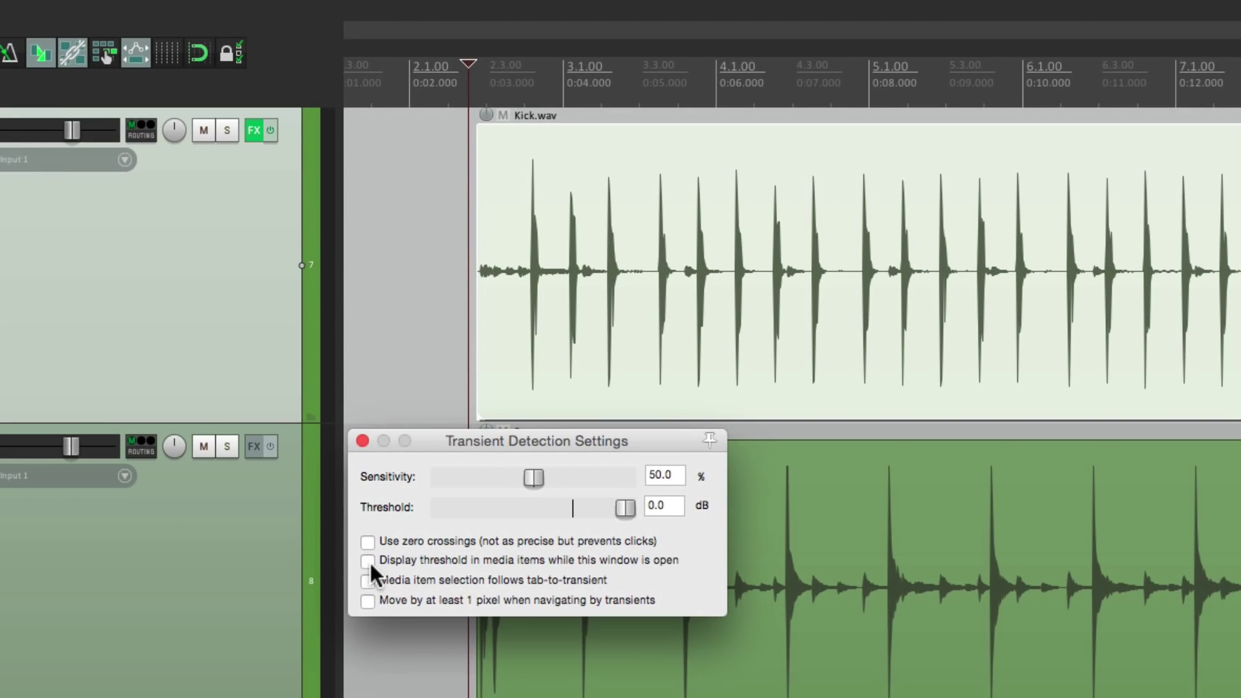
left_click(368, 560)
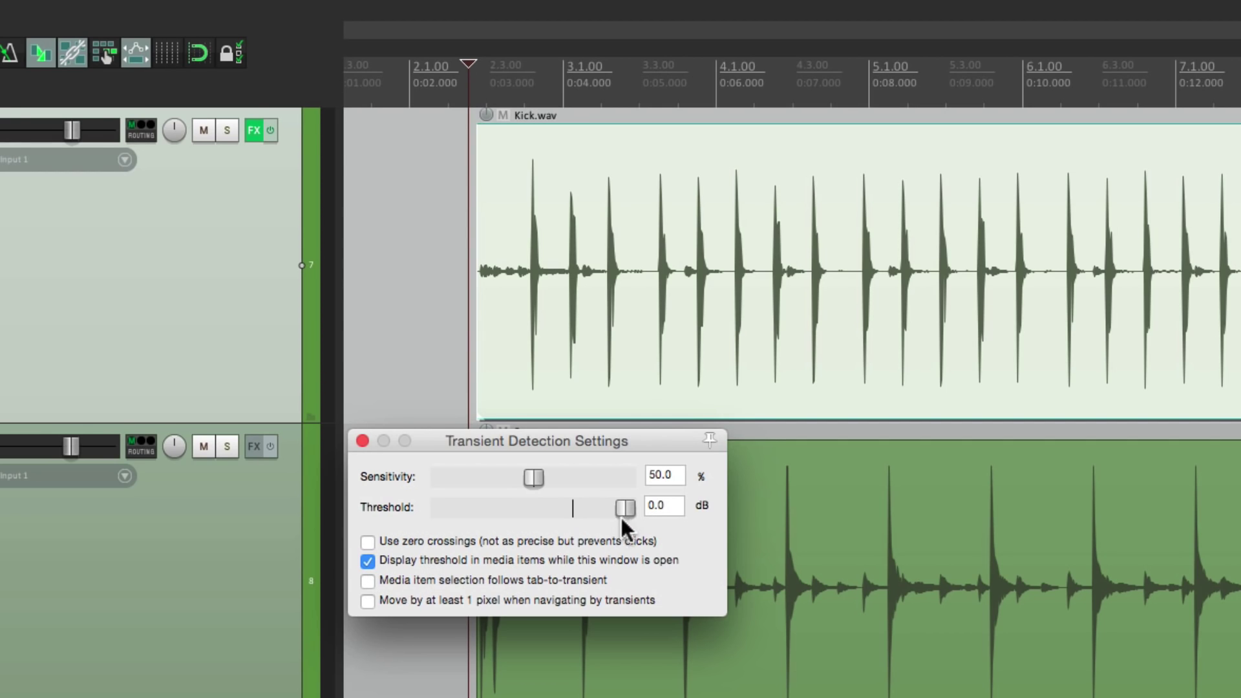
Drag the transient Threshold slider until it settles at -5.9 dB.
left_click_drag(623, 506, 606, 511)
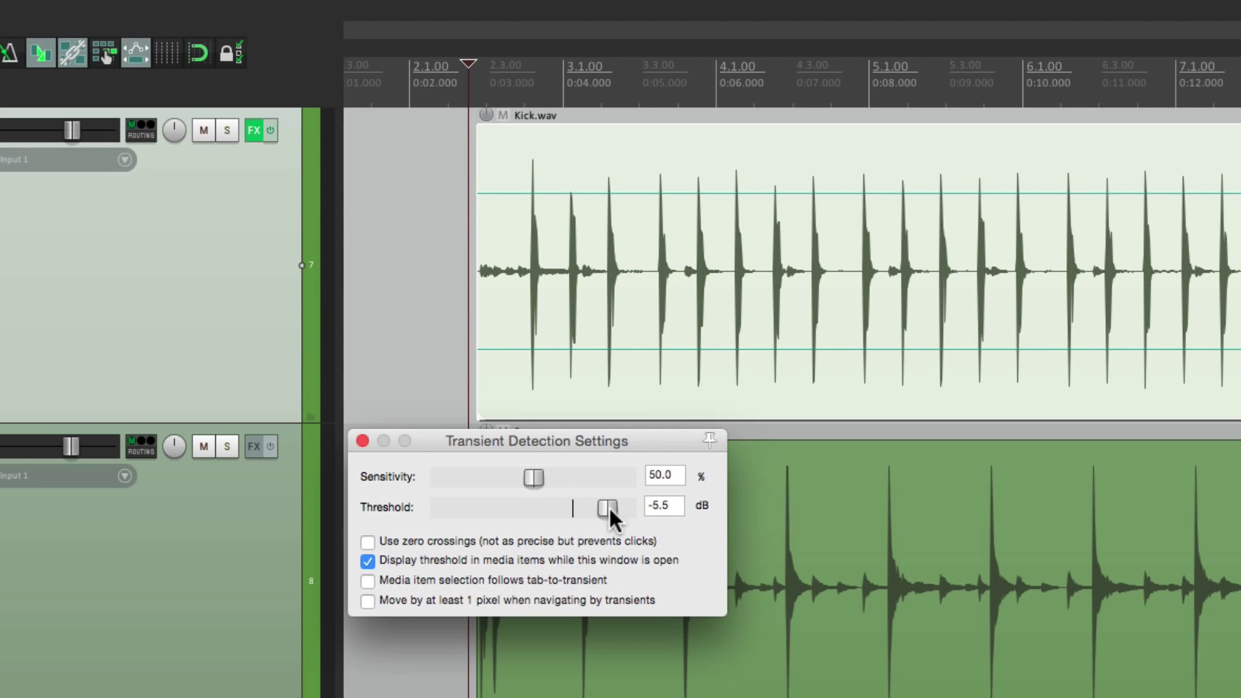
left_click_drag(610, 508, 603, 507)
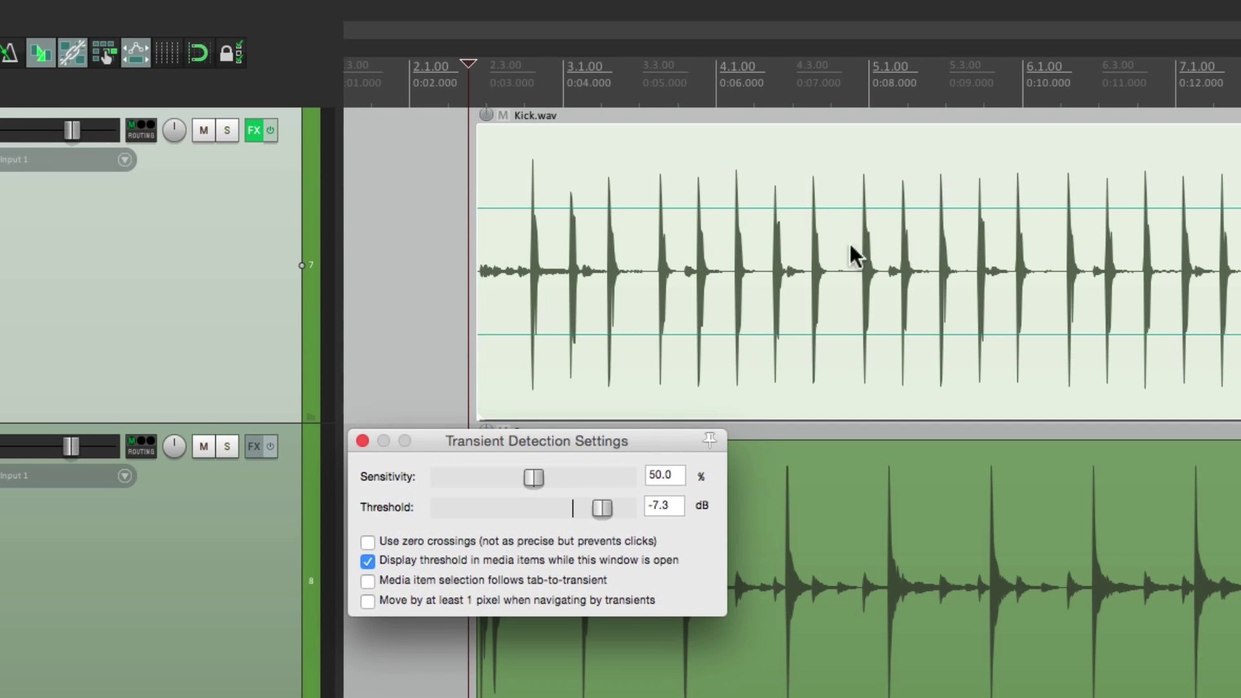
mouse_move(603, 501)
left_mouse_down()
mouse_move(618, 502)
mouse_move(579, 501)
left_mouse_up()
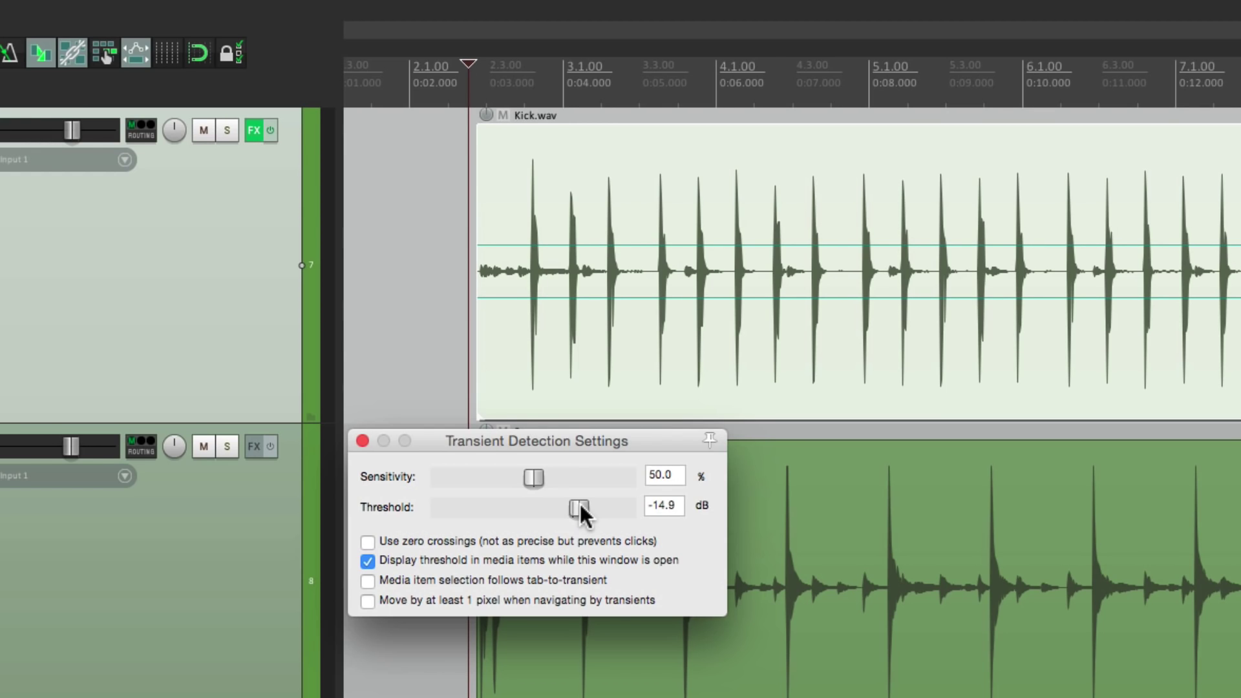
left_click_drag(579, 502, 607, 505)
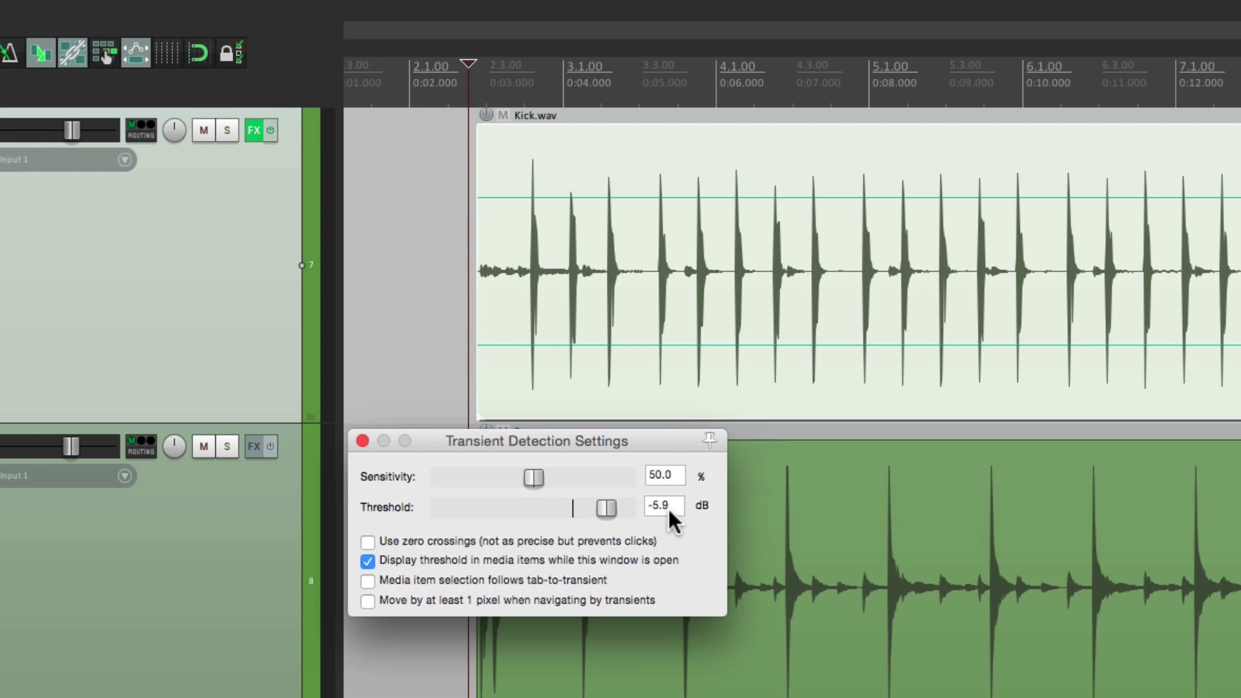
In Kick's drum trigger, enter -5.9 dB for Open and Close Threshold and drag Retrigger Interval to 6.3 ms.
left_click(363, 440)
left_click(254, 130)
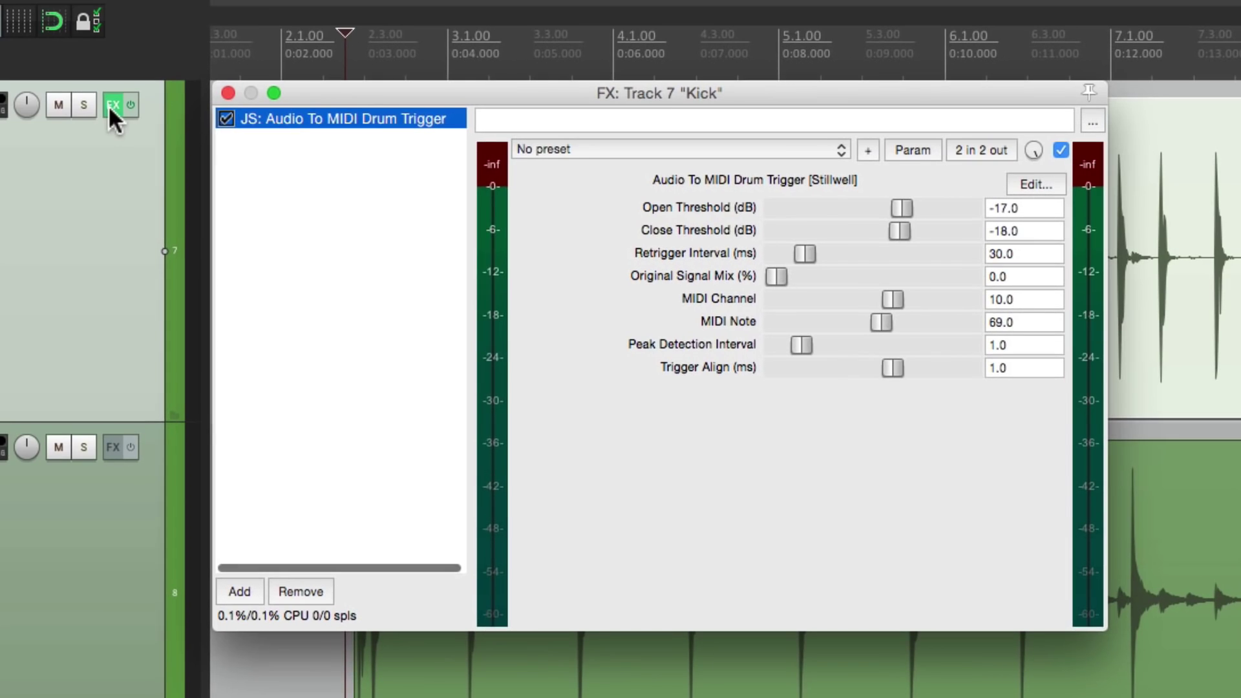
left_click(1038, 207)
type("-5.9")
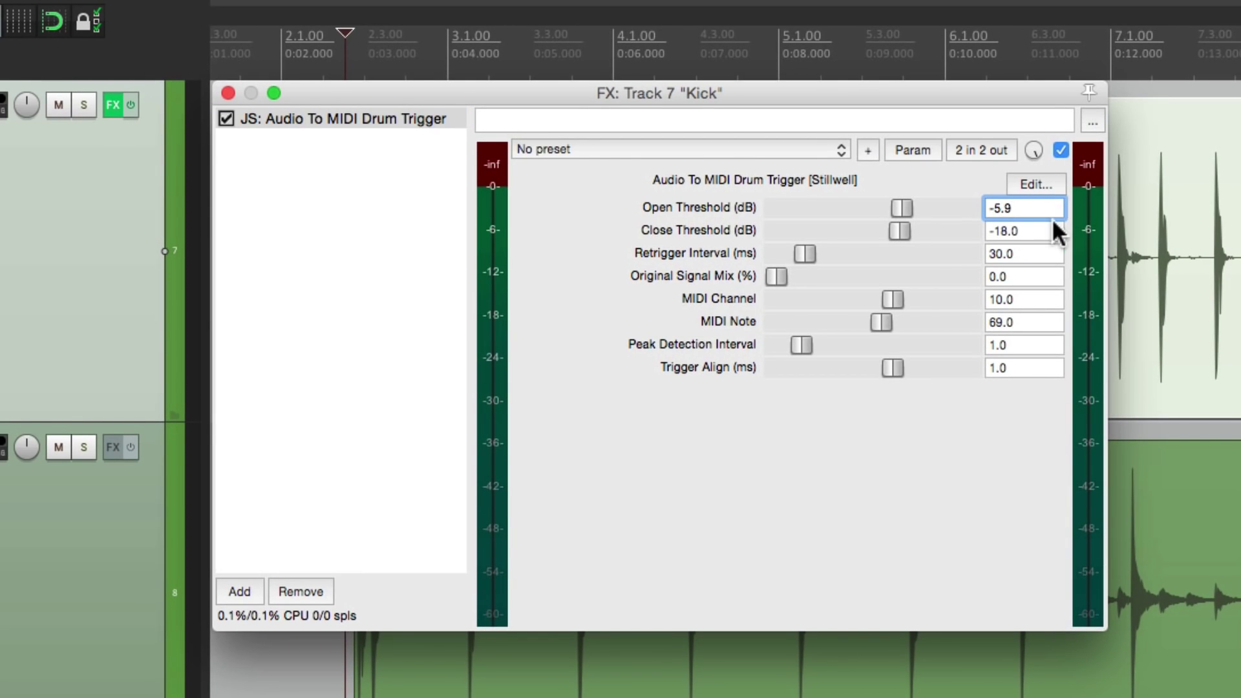
double_click(1013, 231)
type("5.9")
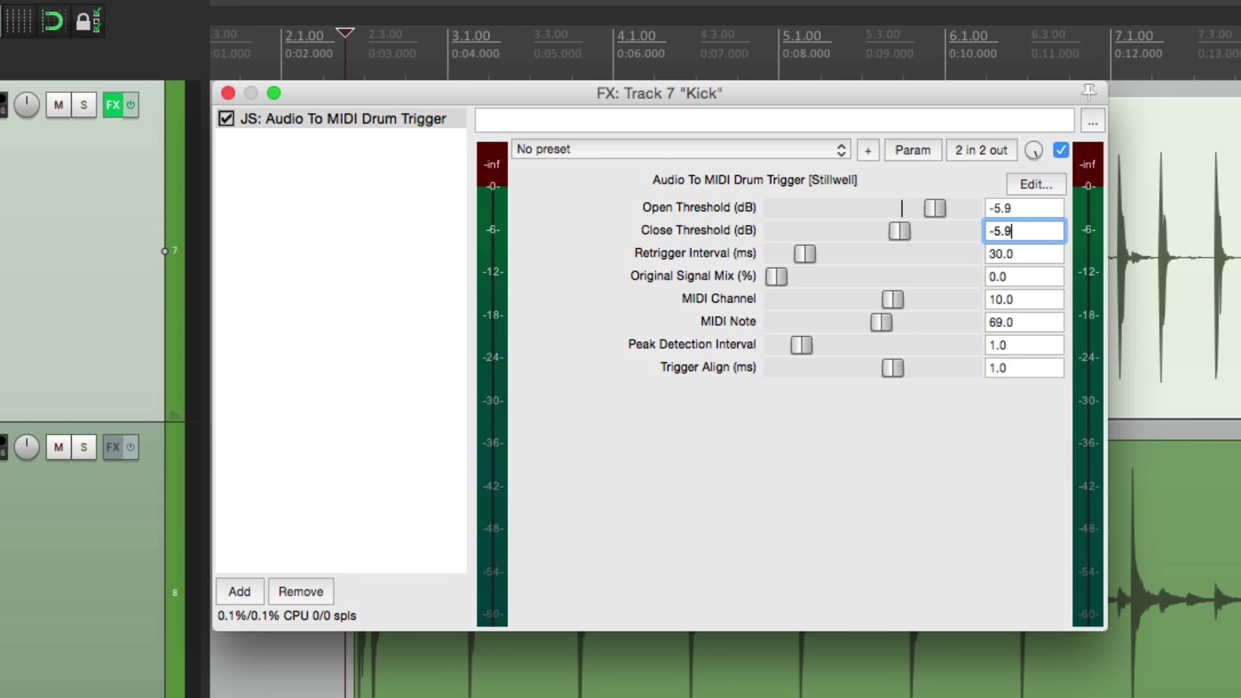
key("Return")
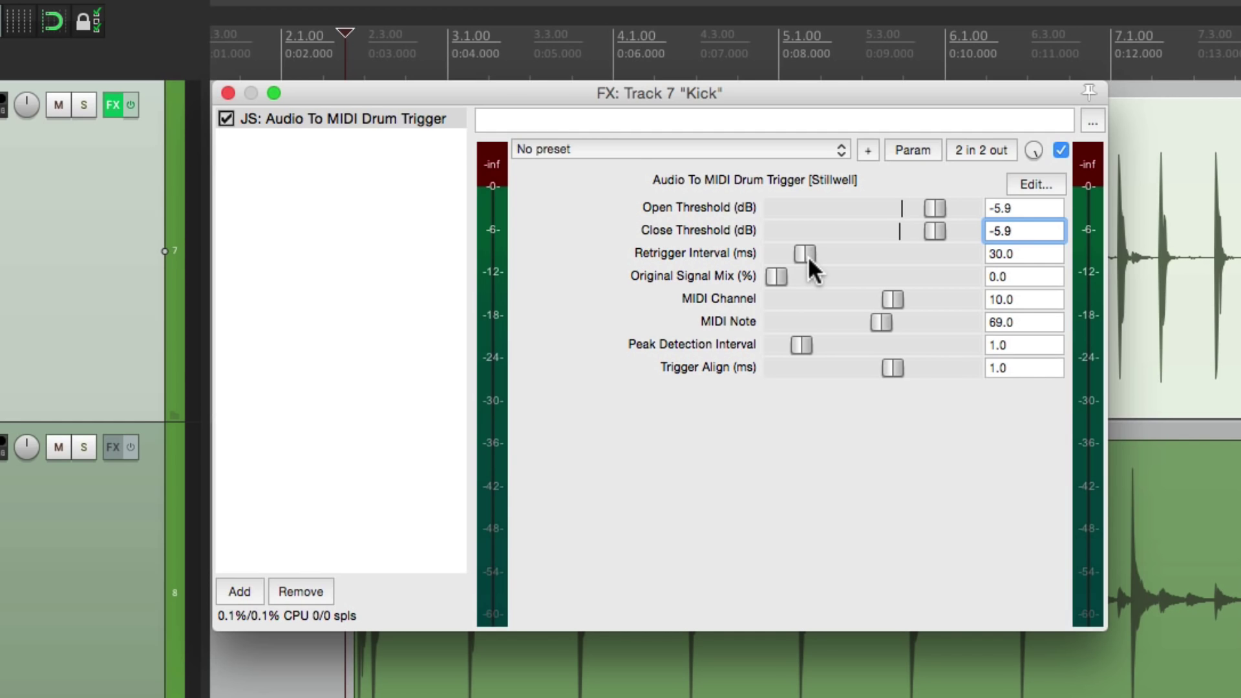
left_click_drag(808, 255, 841, 254)
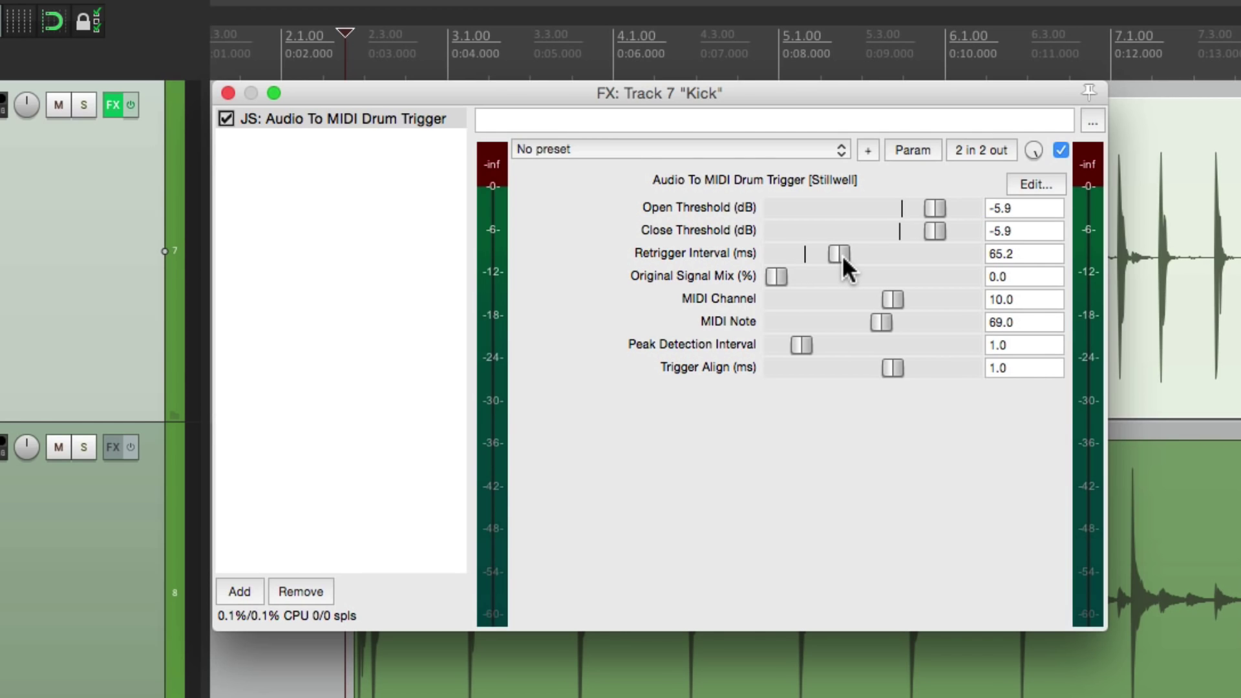
left_click_drag(841, 254, 784, 264)
Reset Retrigger Interval to 30 ms, then solo and play Kick while tweaking Original Signal Mix and Trigger Align.
double_click(783, 252)
left_click(84, 105)
key("space")
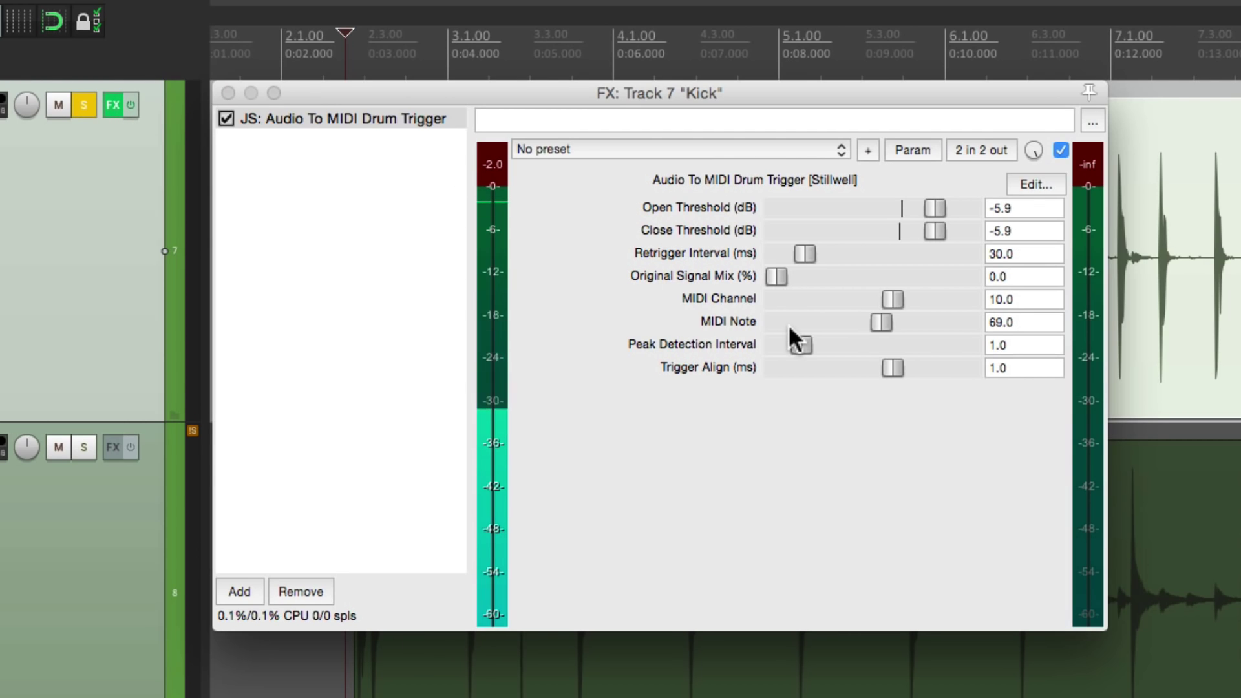
mouse_move(777, 274)
left_mouse_down()
mouse_move(939, 278)
mouse_move(777, 276)
left_mouse_up()
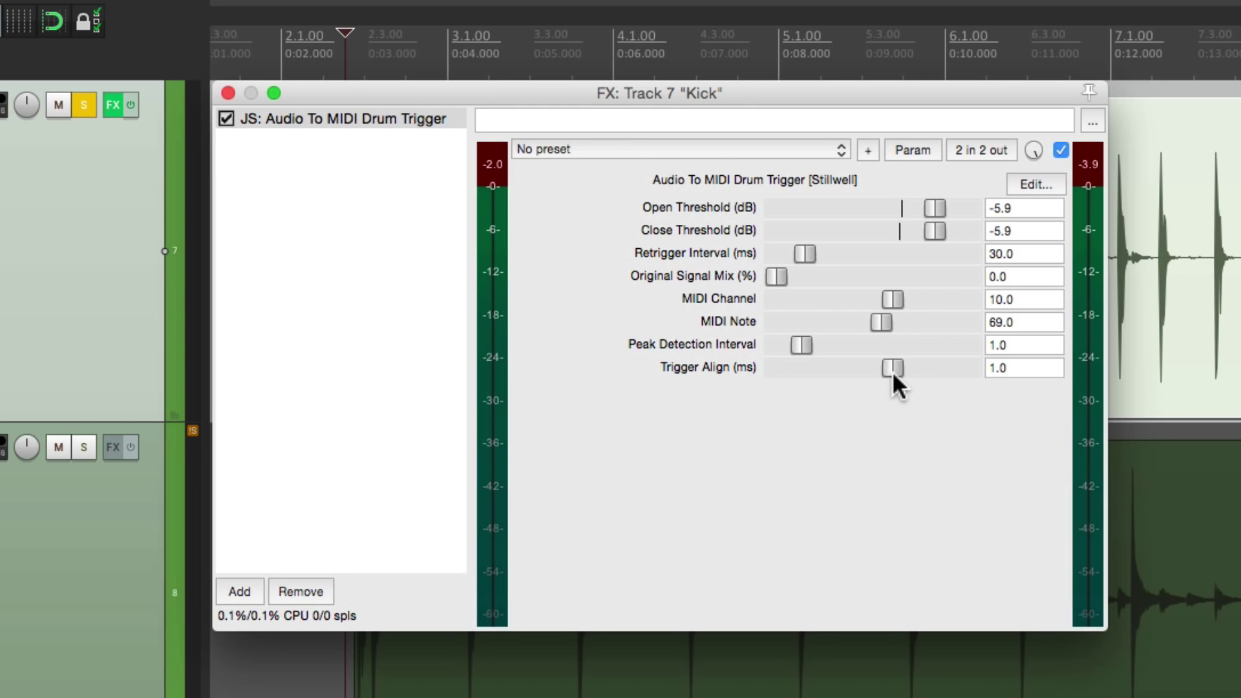
mouse_move(891, 371)
left_mouse_down()
mouse_move(851, 370)
mouse_move(906, 366)
mouse_move(848, 370)
mouse_move(883, 367)
left_mouse_up()
Add VSTi: ReaSamplOmatic5000 (Cockos) from the Cockos category after the drum trigger on Kick.
double_click(356, 247)
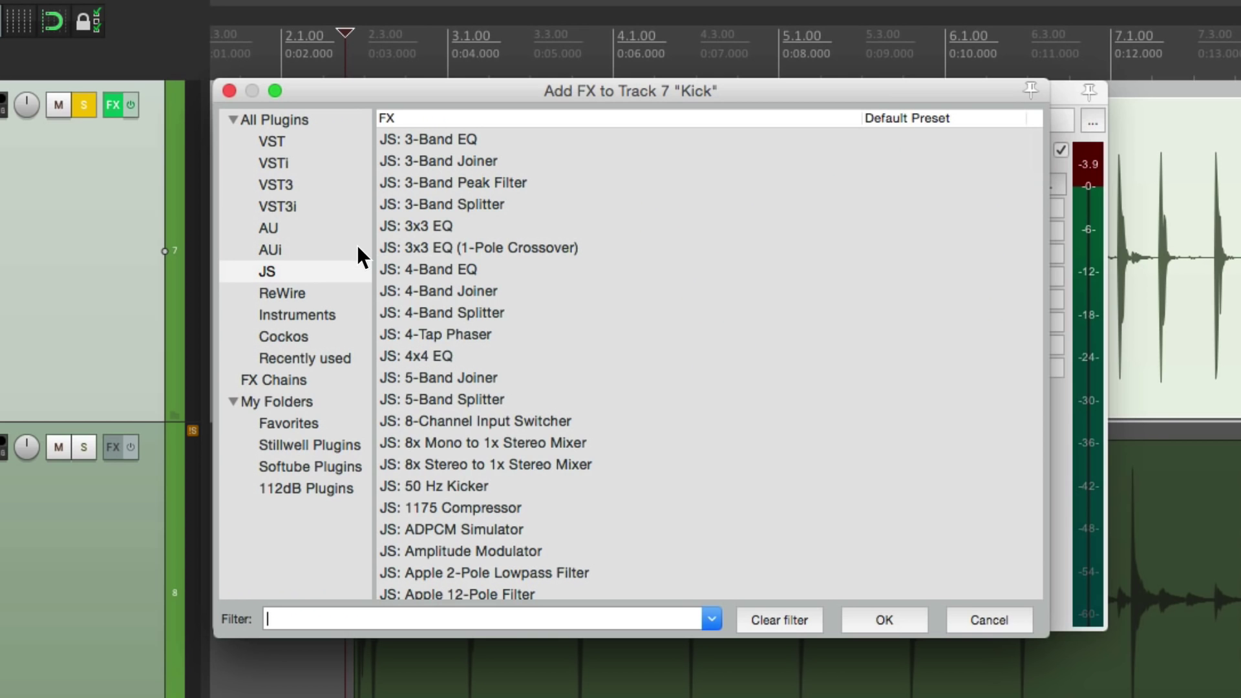
left_click(335, 337)
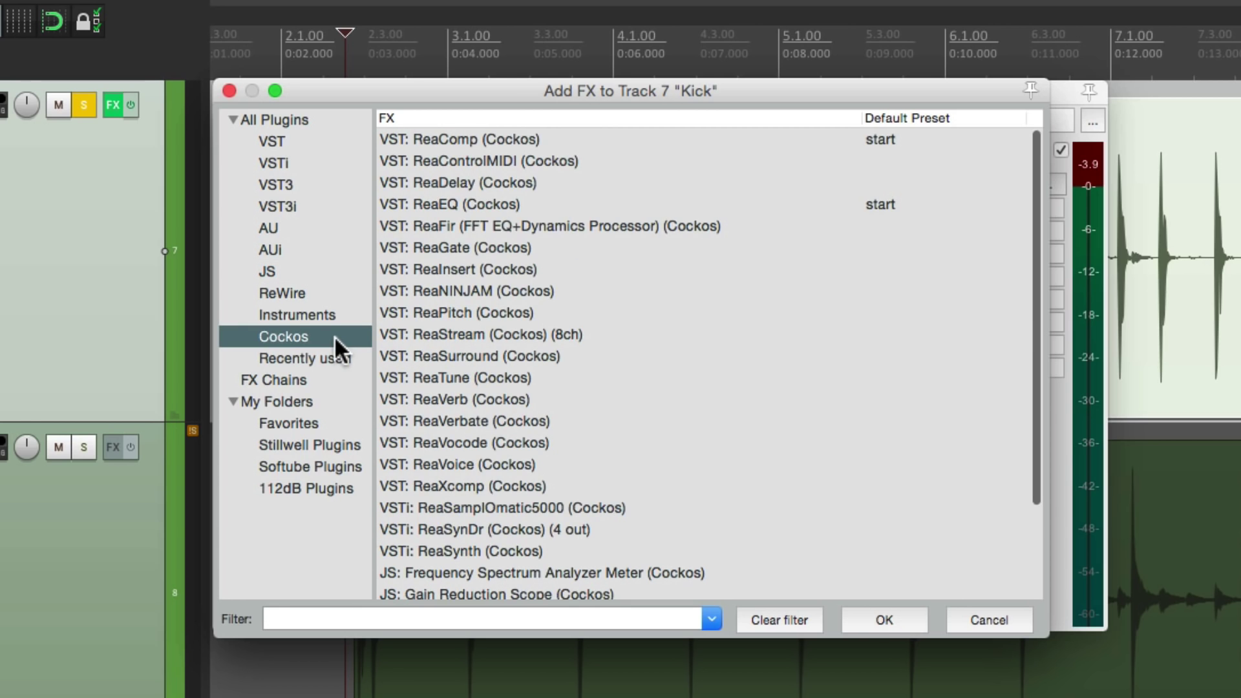
left_click(562, 508)
double_click(560, 508)
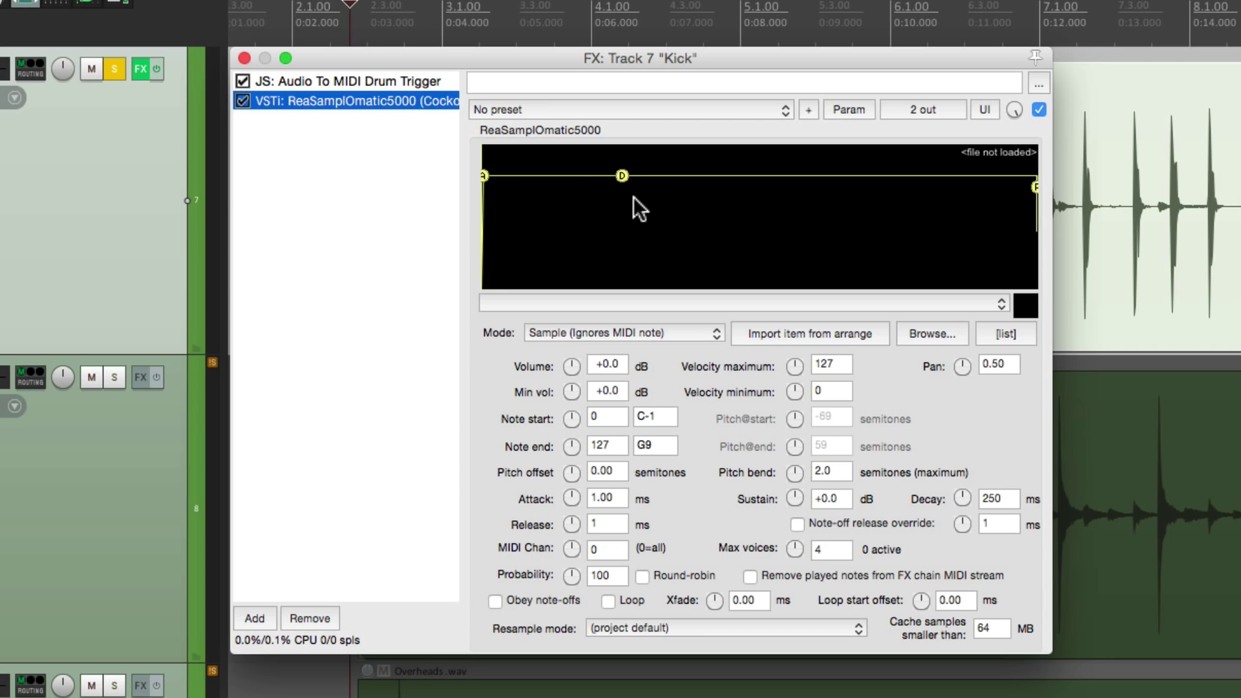
Preview Ken's Kick.wav in the Samples folder and drag it onto the Kick track's ReaSamplOmatic5000.
key("super+Tab")
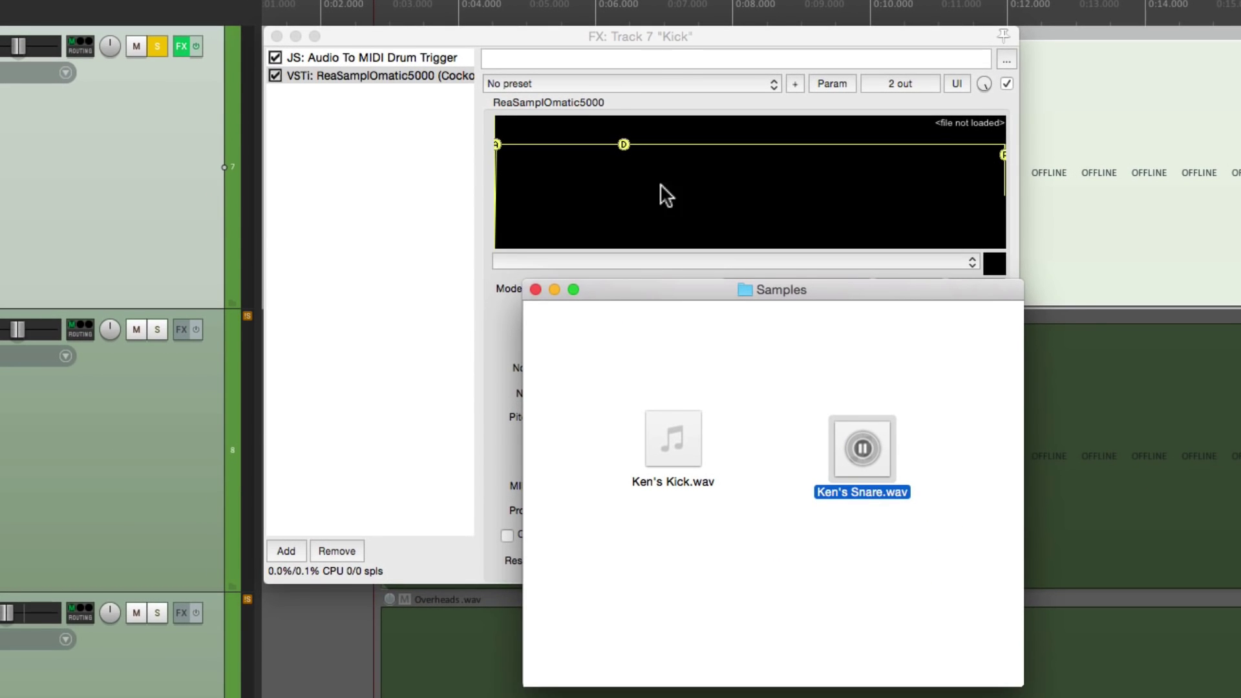
left_click(784, 384)
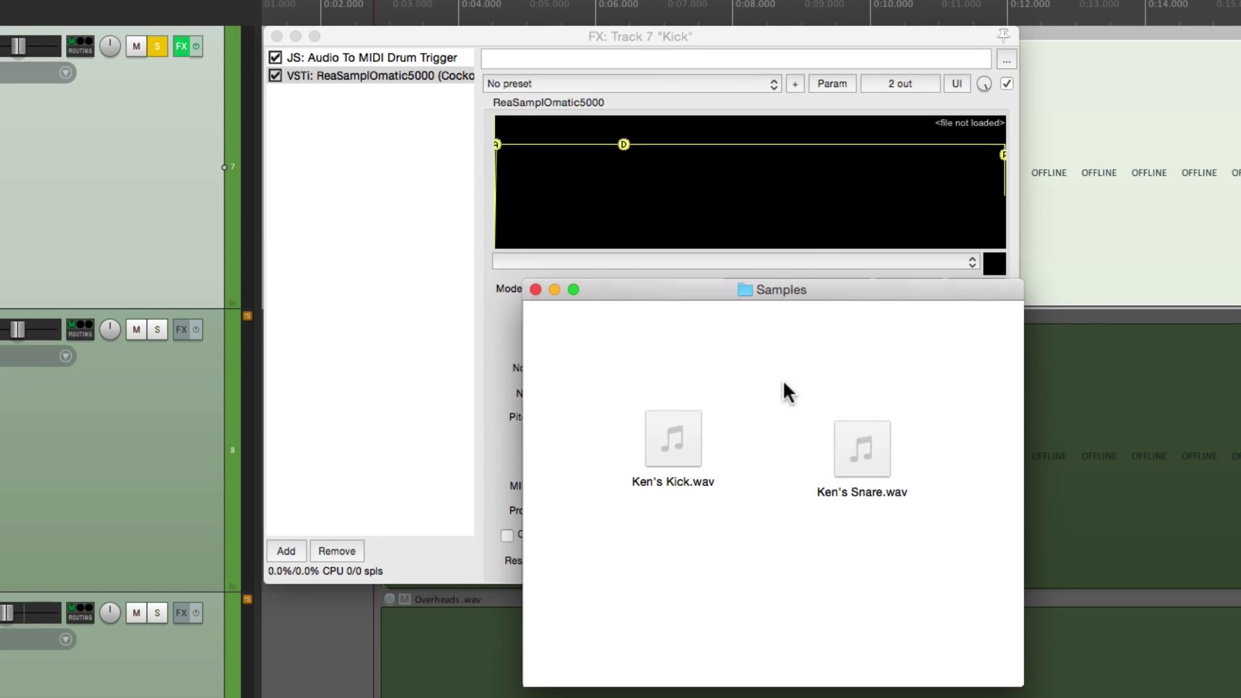
left_click(673, 438)
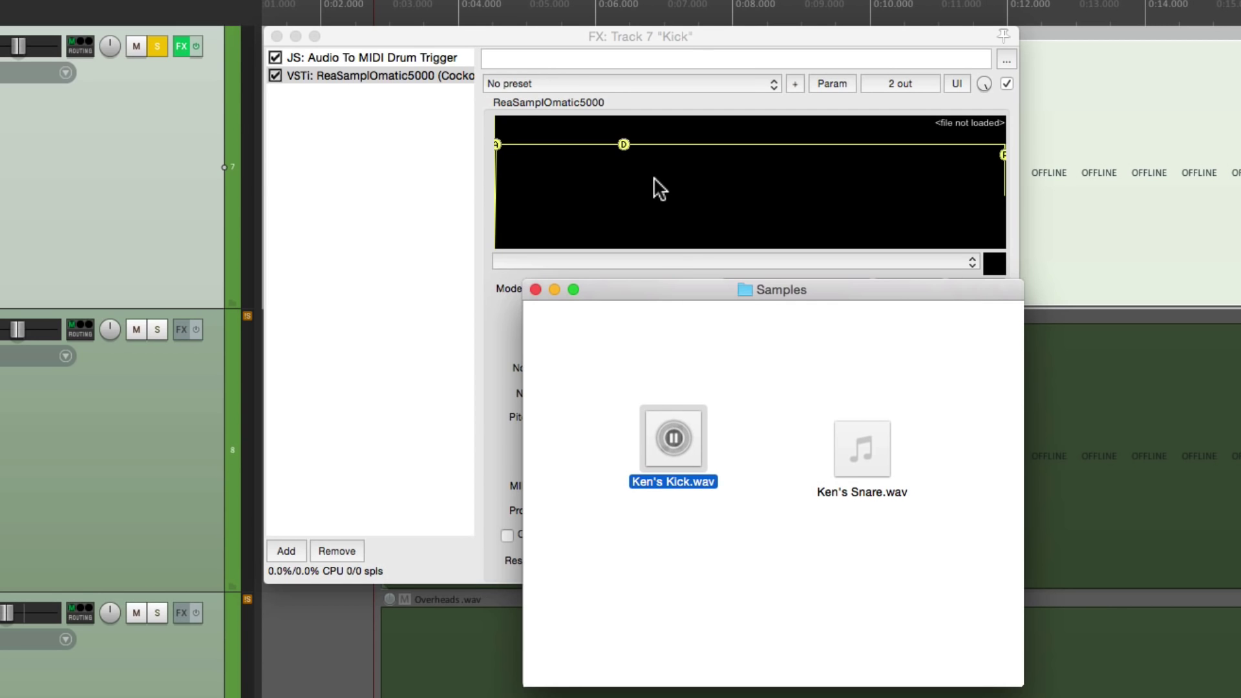
left_click_drag(669, 460, 658, 242)
left_click(379, 235)
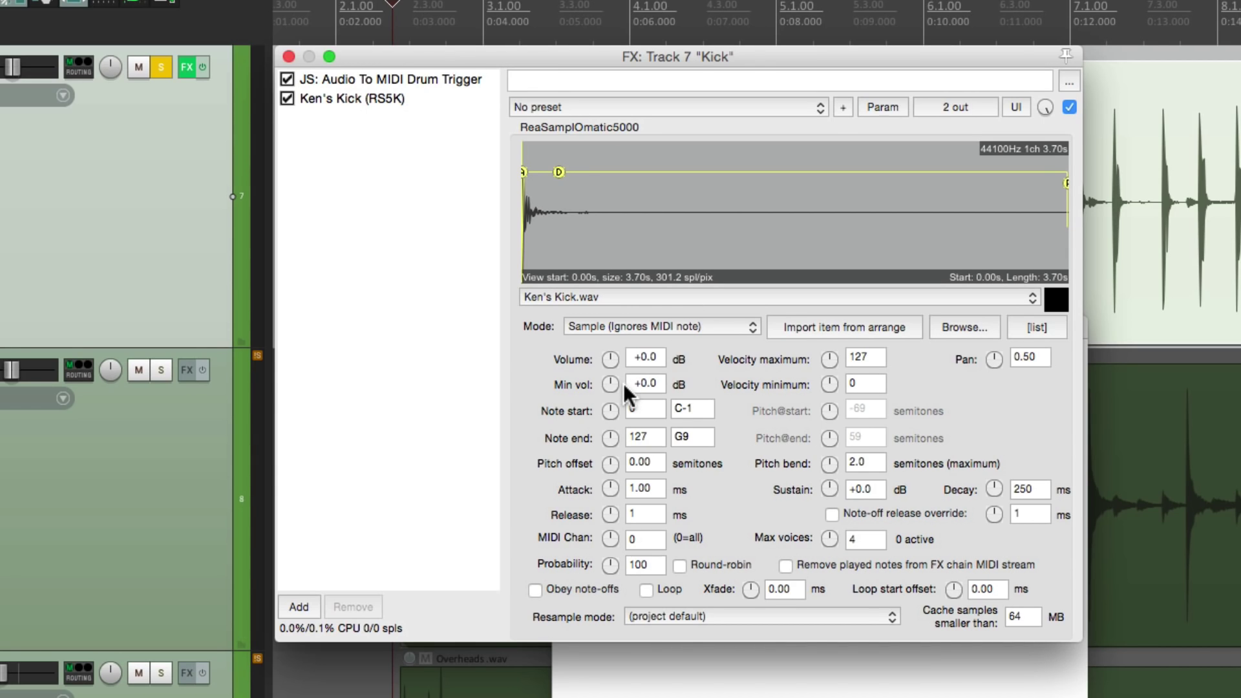
left_click_drag(610, 383, 610, 391)
double_click(610, 384)
left_click(441, 91)
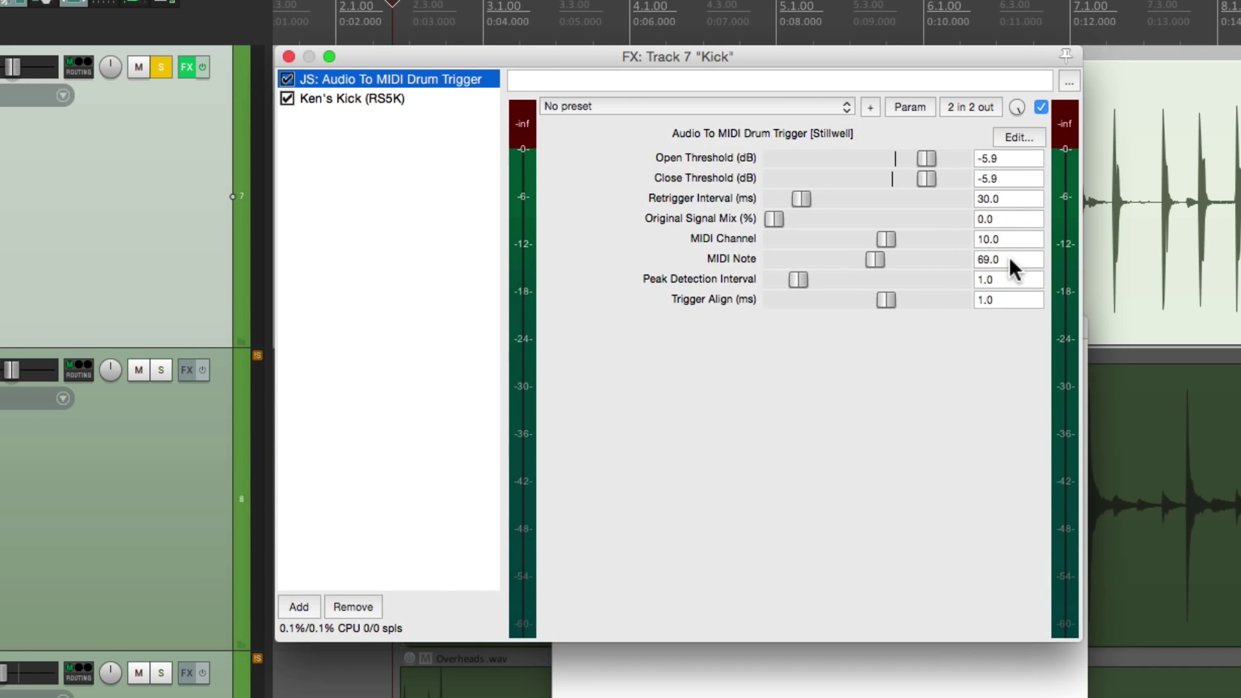
left_click(426, 98)
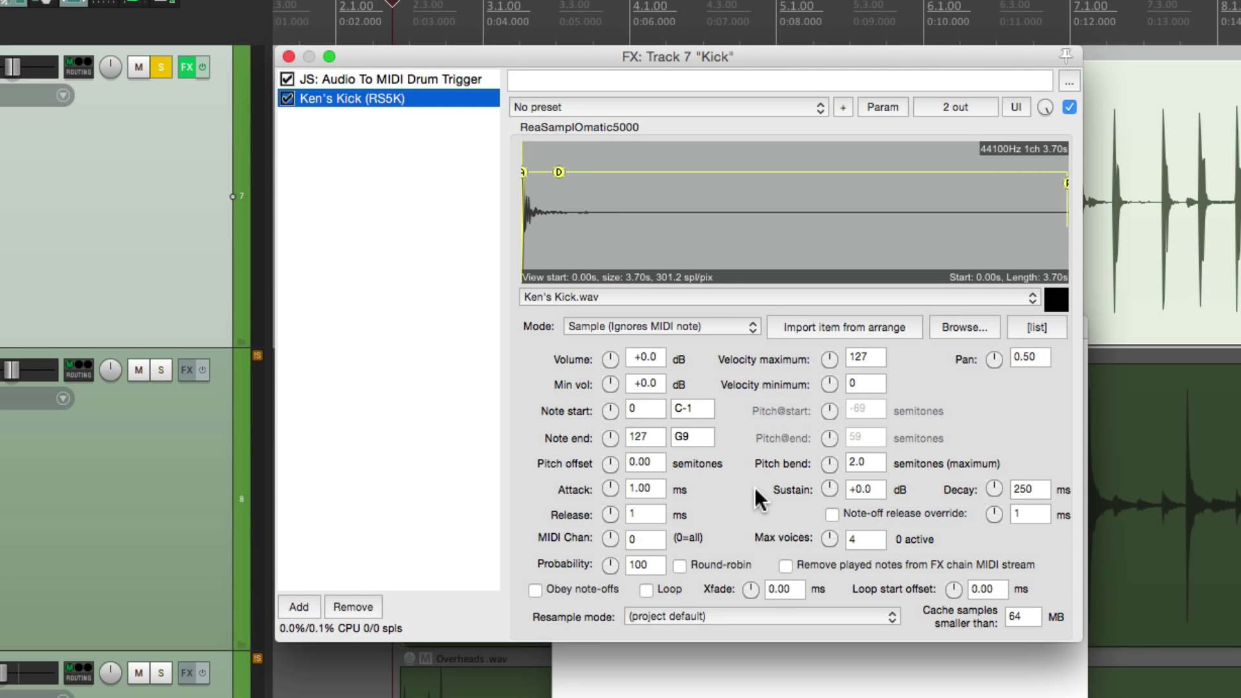
Close the Kick effects window, unsolo Kick, and play the mix to hear the sampled kick.
key("Escape")
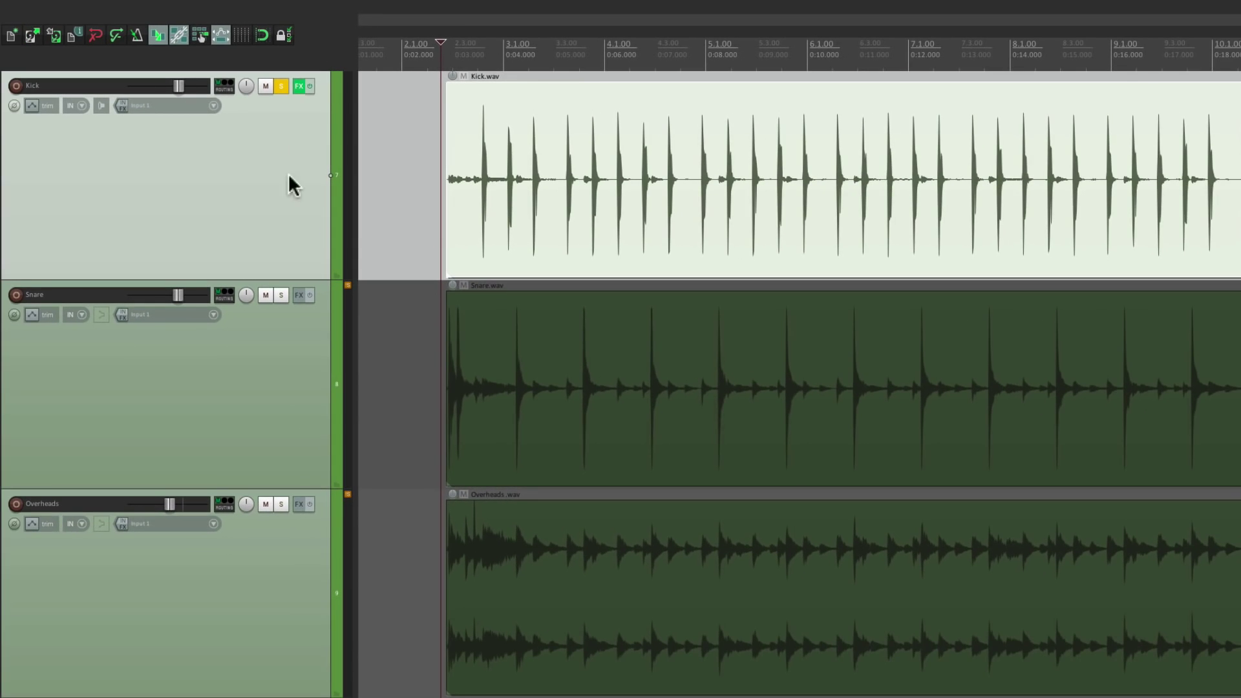
left_click(281, 86)
key("space")
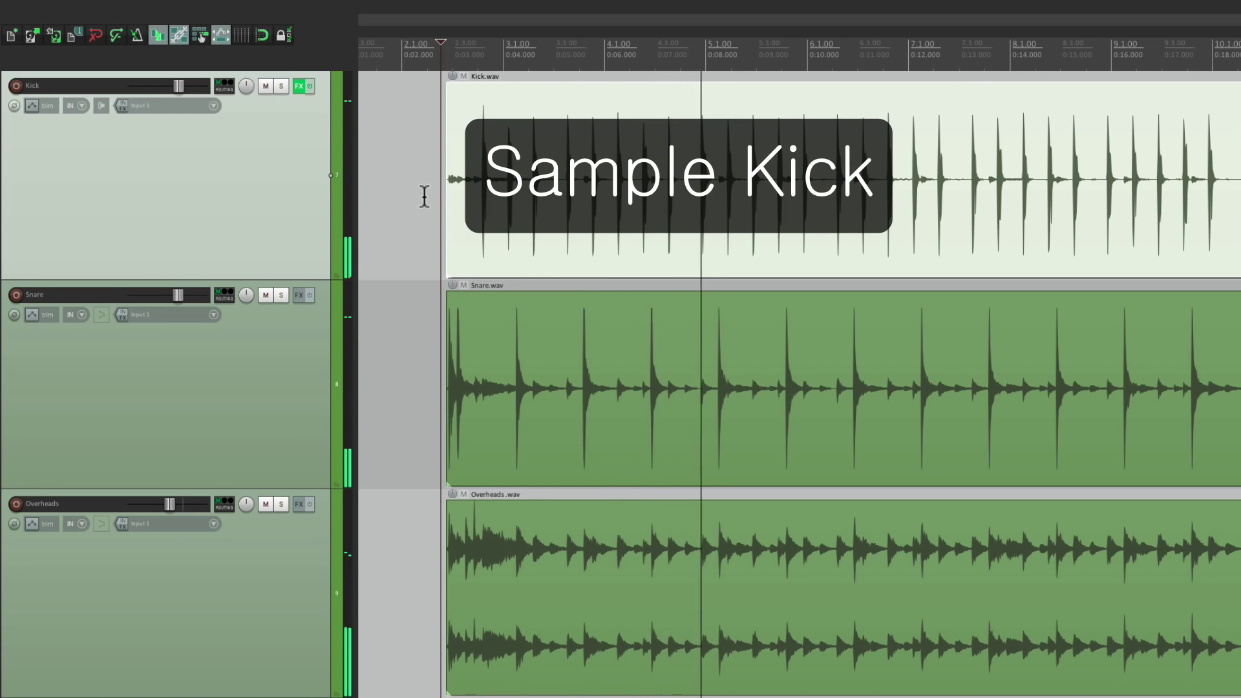
key("space")
Compare real and sampled kick by toggling FX bypass and Solo, ending unsoloed with effects active.
left_click(309, 86)
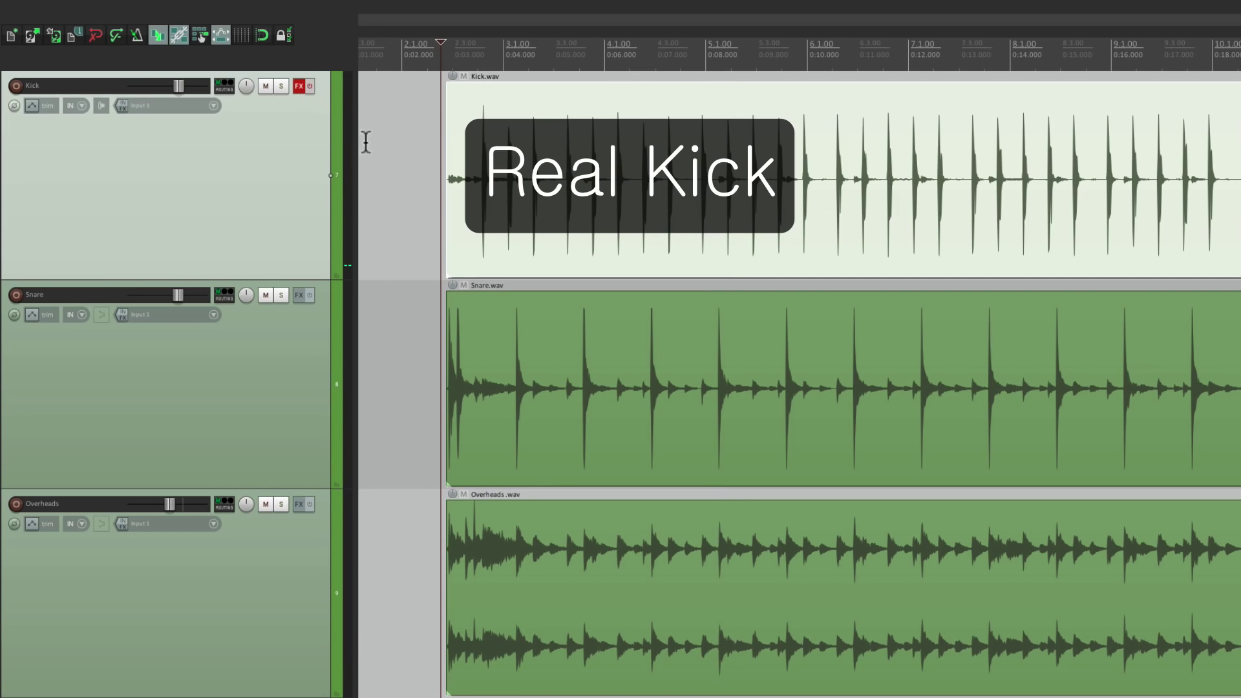
key("space")
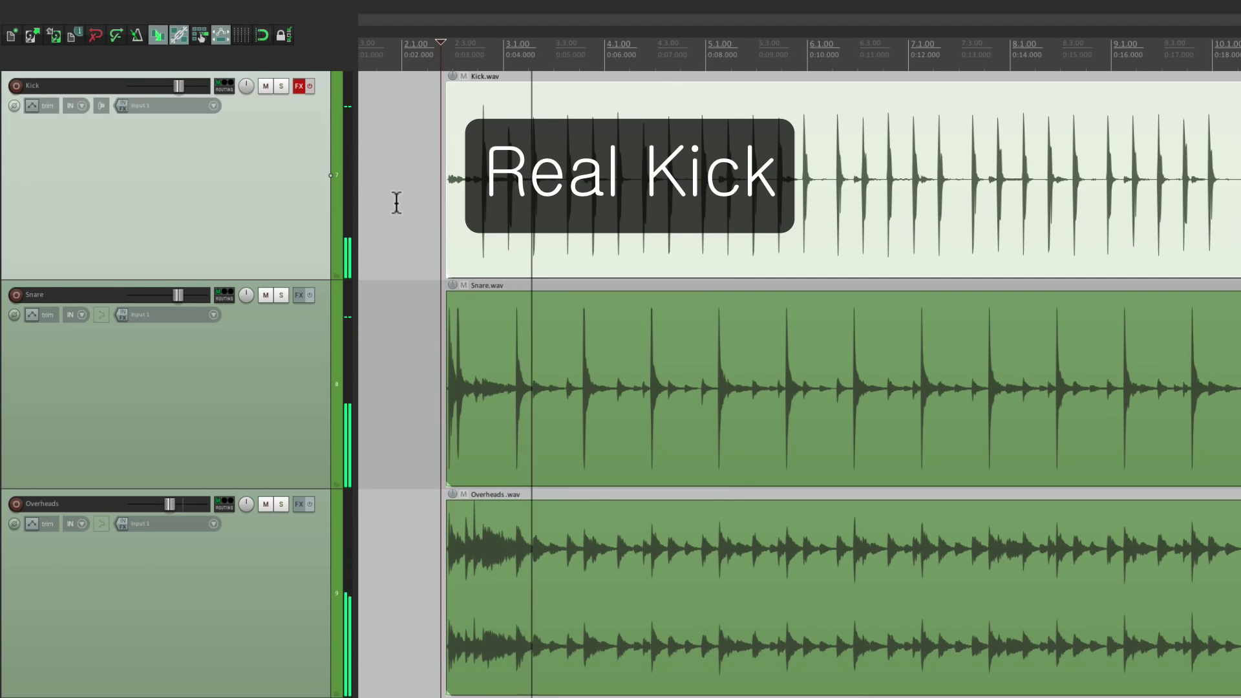
left_click(282, 86)
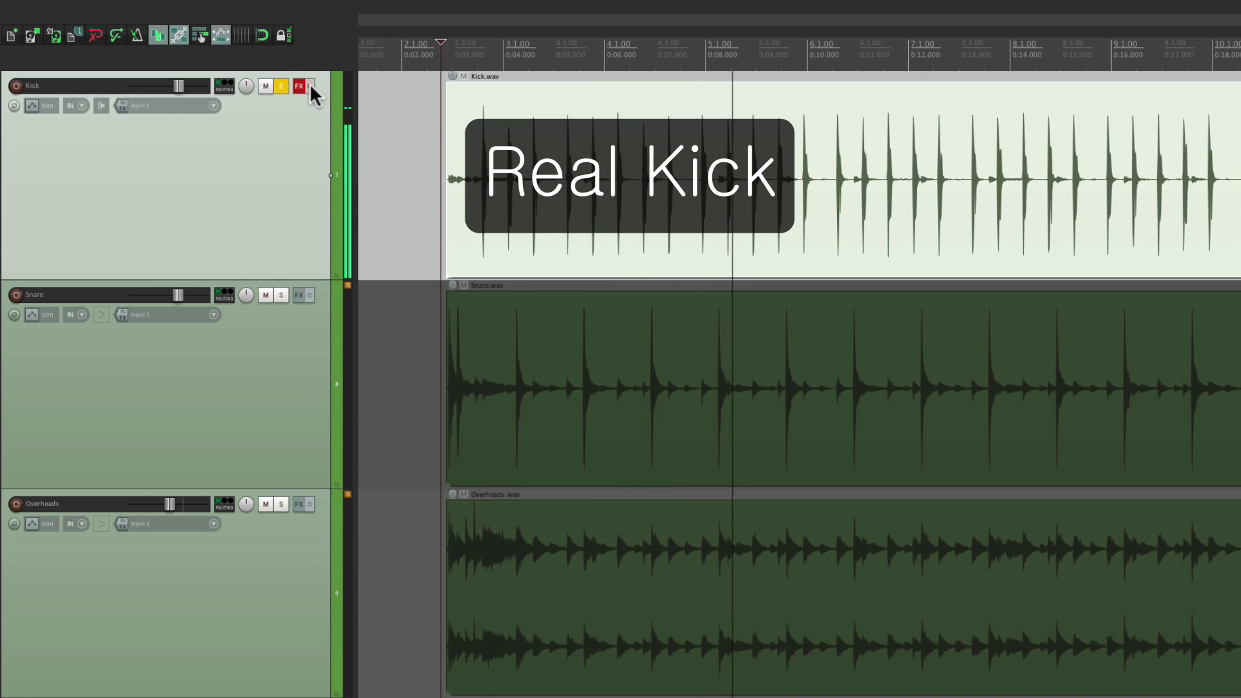
left_click(310, 86)
left_click(281, 86)
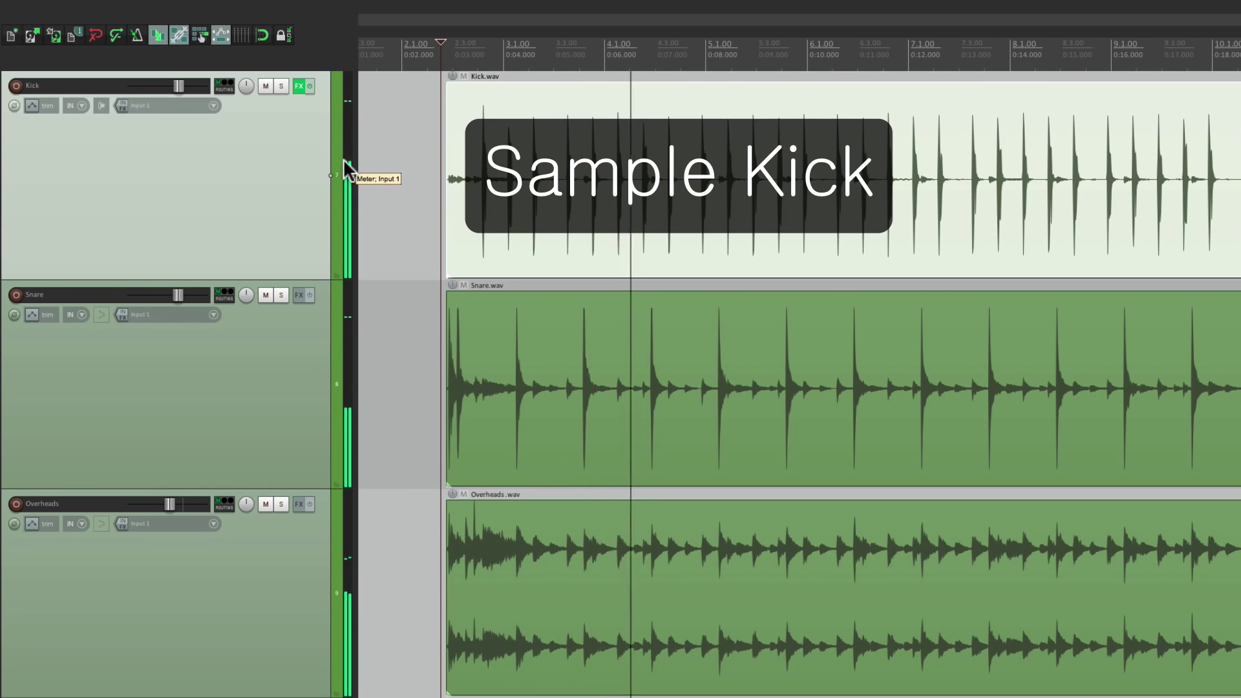
key("space")
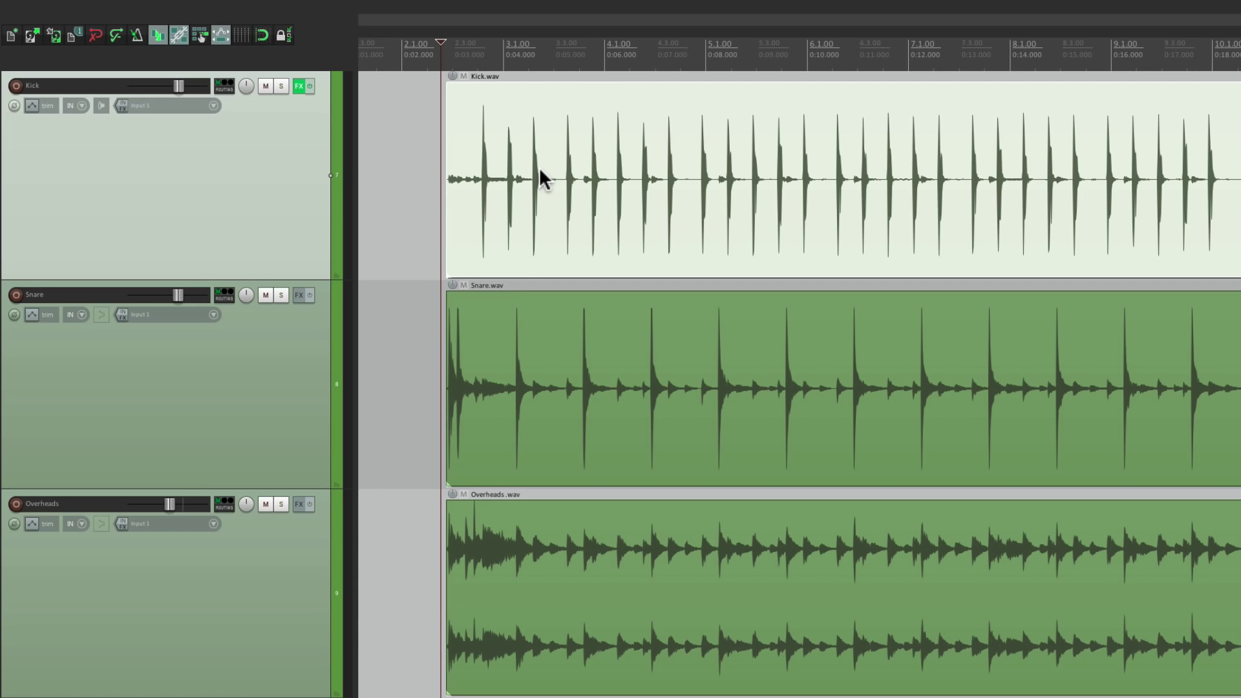
key("f")
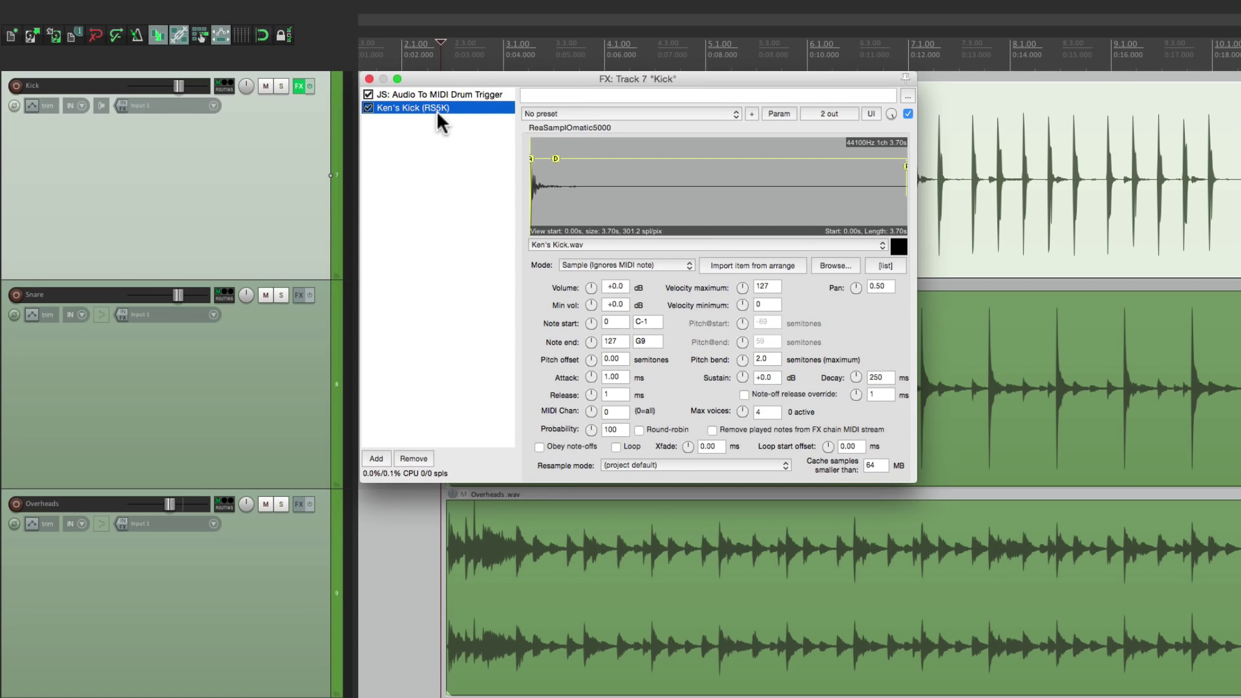
left_click(369, 79)
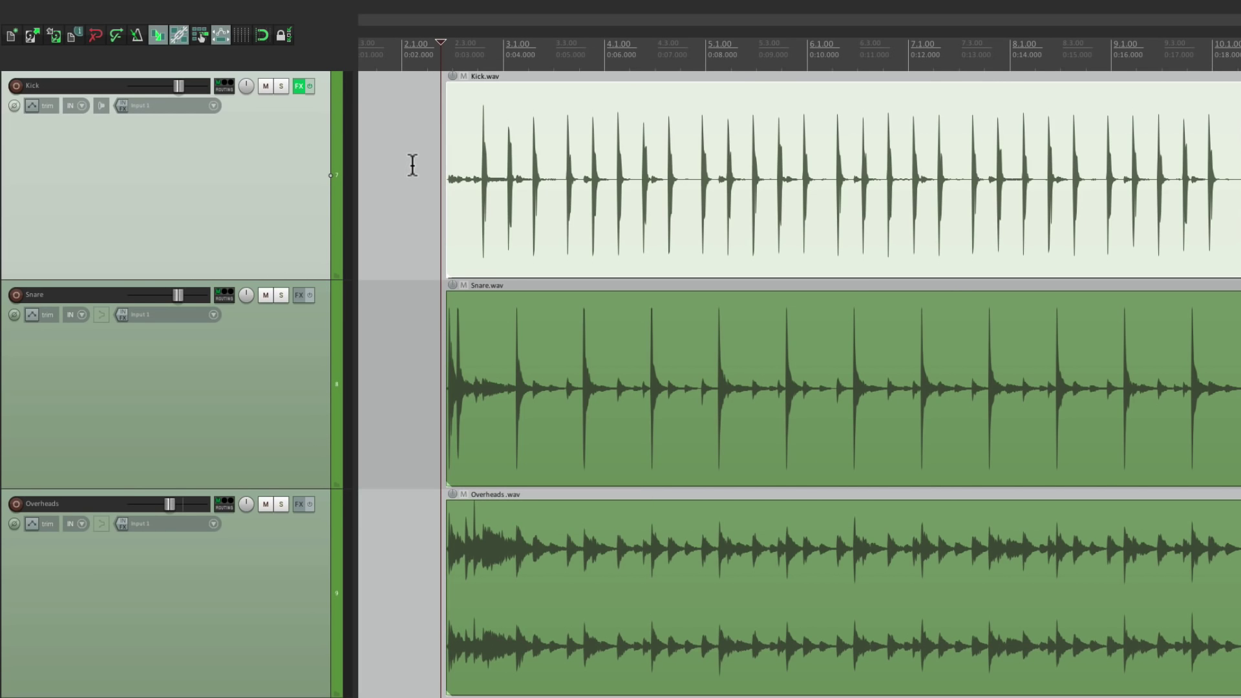
With Snare.wav selected, raise the transient detection Threshold to -4.3 dB and close the settings window.
left_click(546, 326)
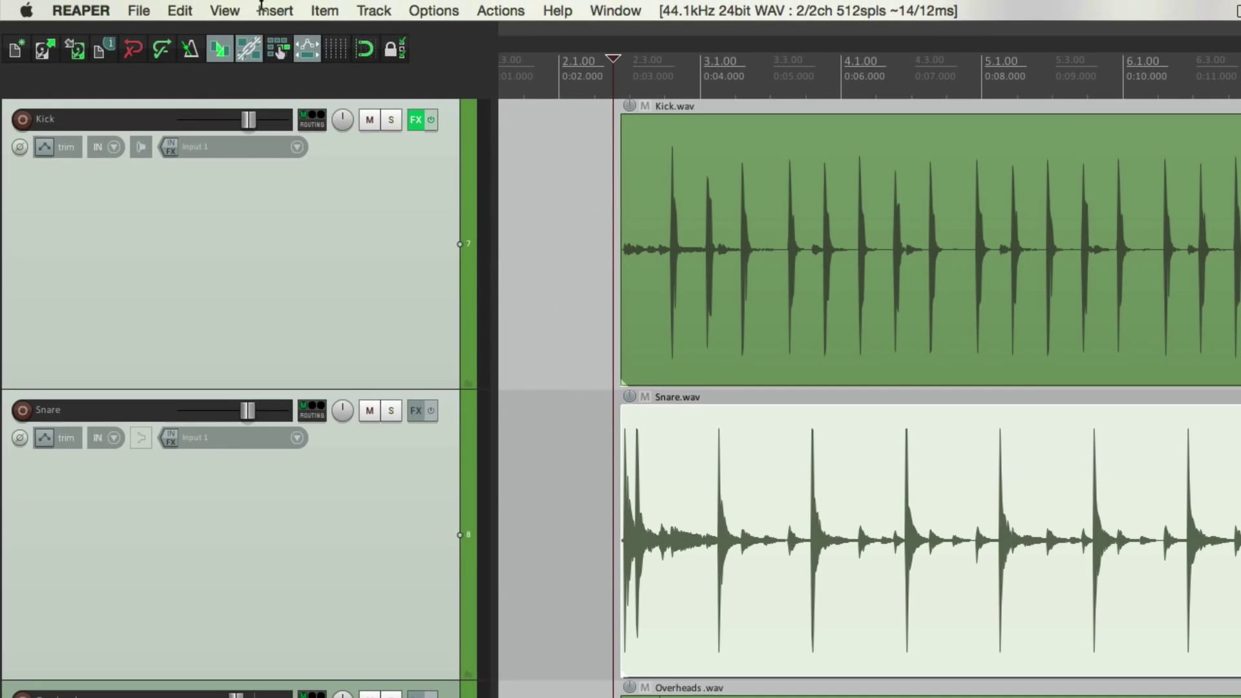
left_click(199, 9)
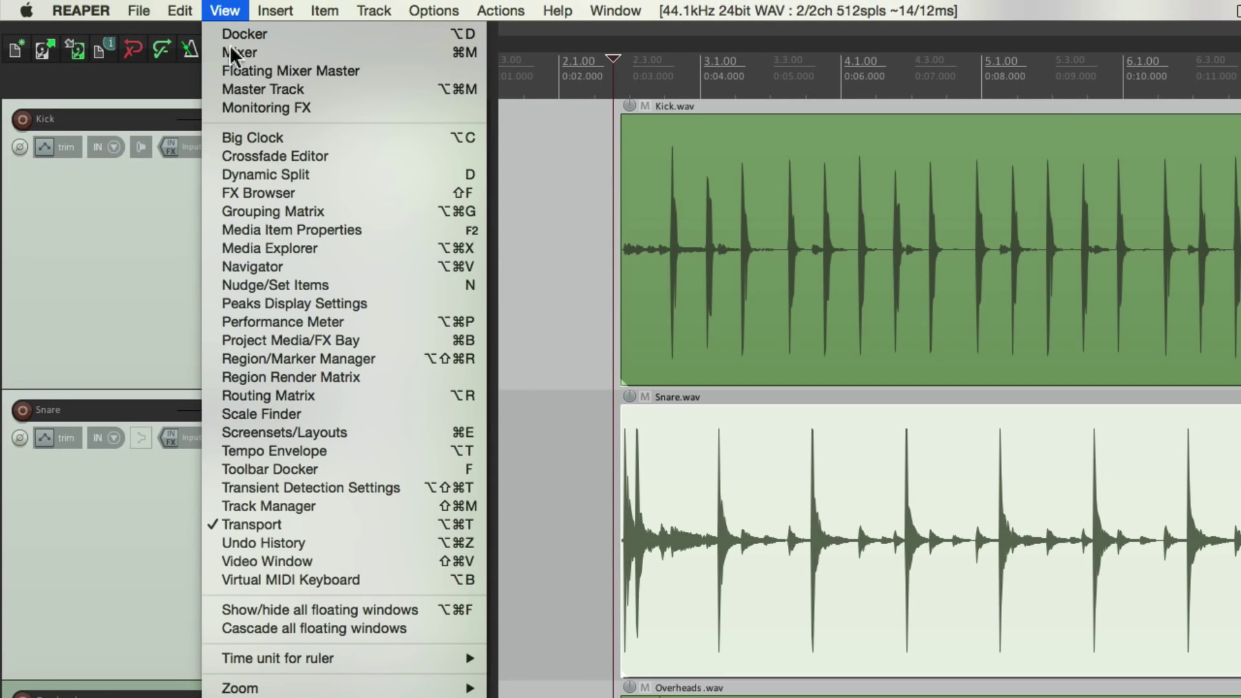
left_click(223, 487)
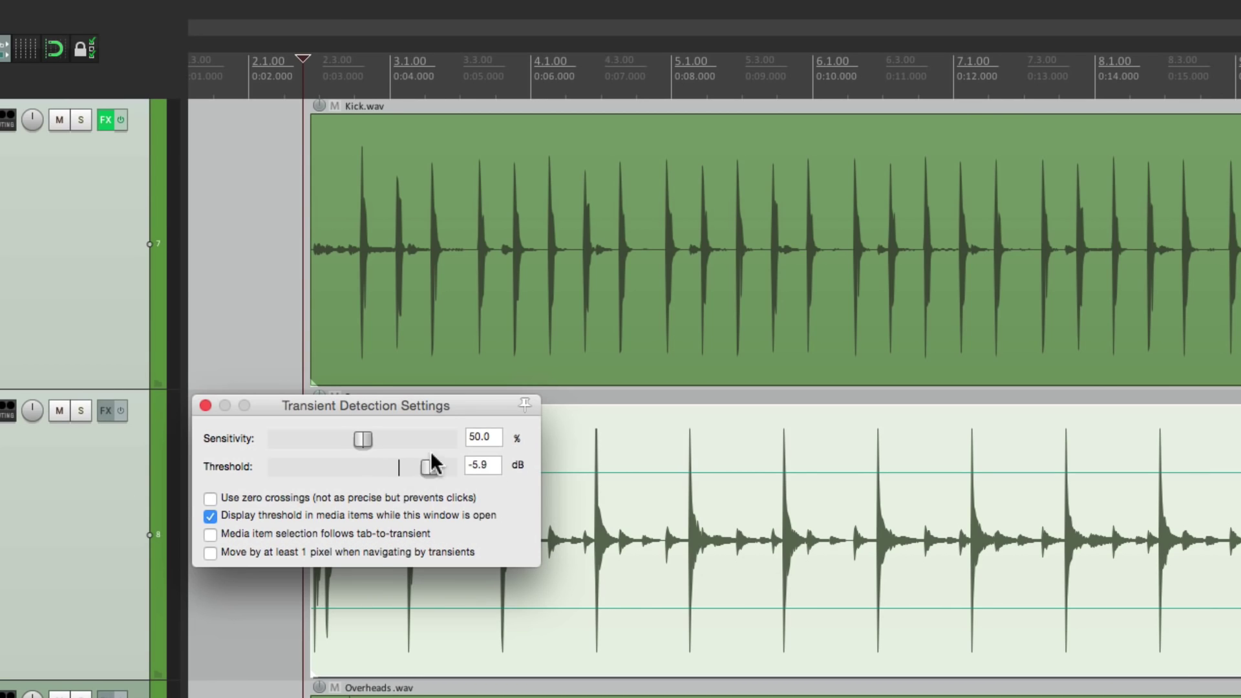
left_click_drag(448, 409, 471, 235)
mouse_move(450, 296)
left_mouse_down()
mouse_move(469, 294)
mouse_move(455, 294)
left_mouse_up()
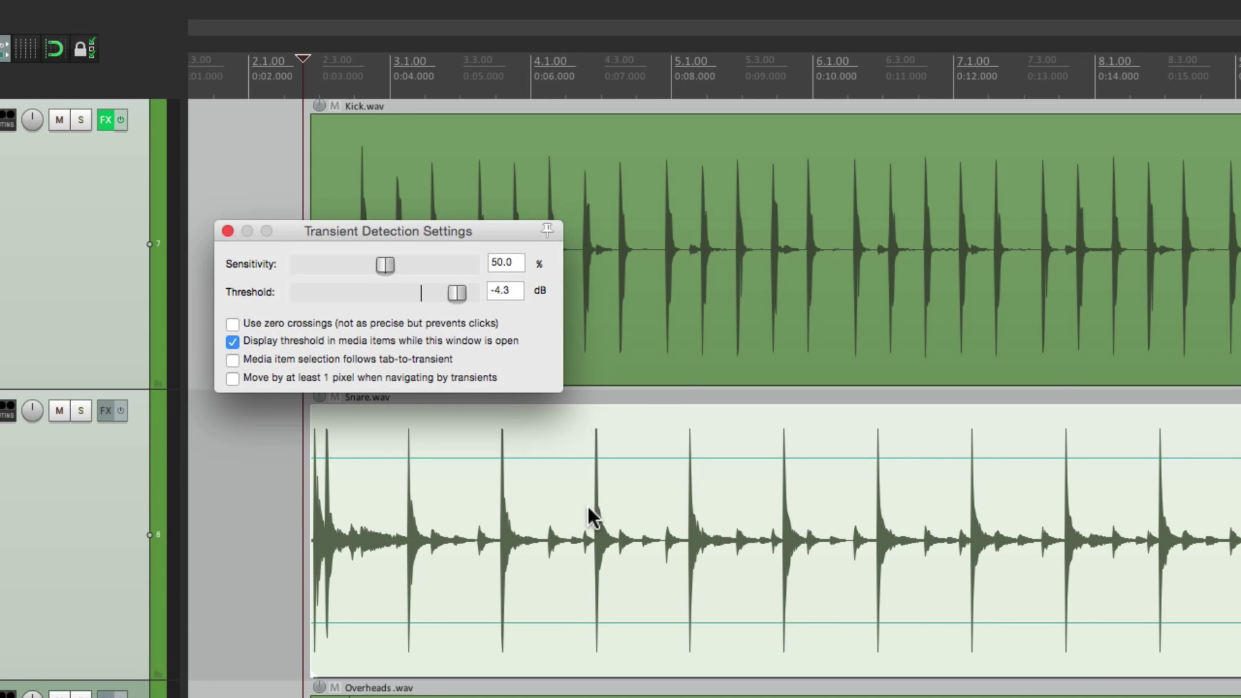
scroll(588, 505, "right", 10)
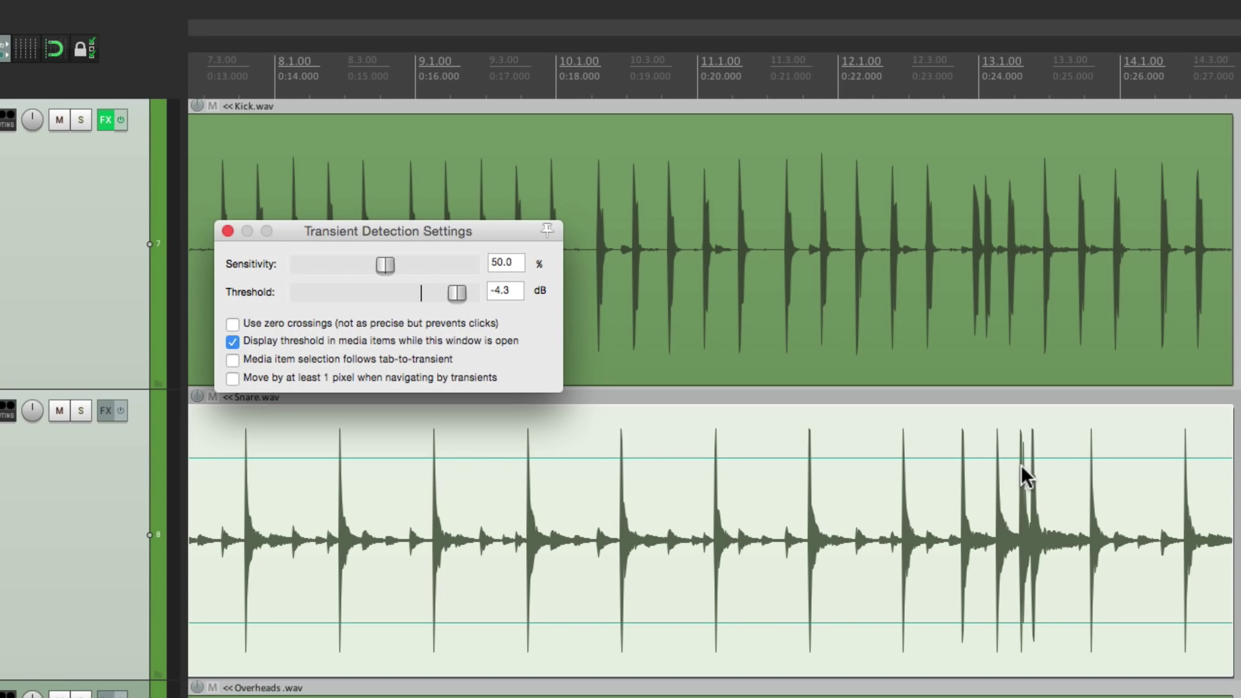
scroll(937, 473, "left", 10)
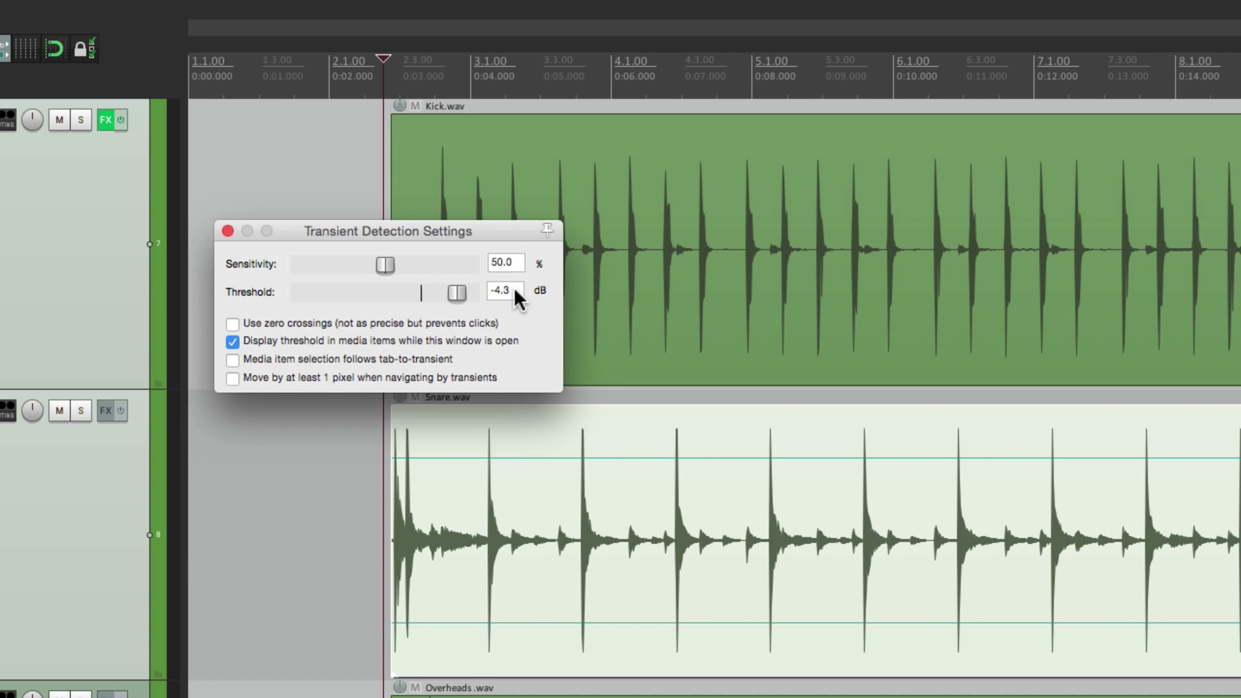
left_click(228, 231)
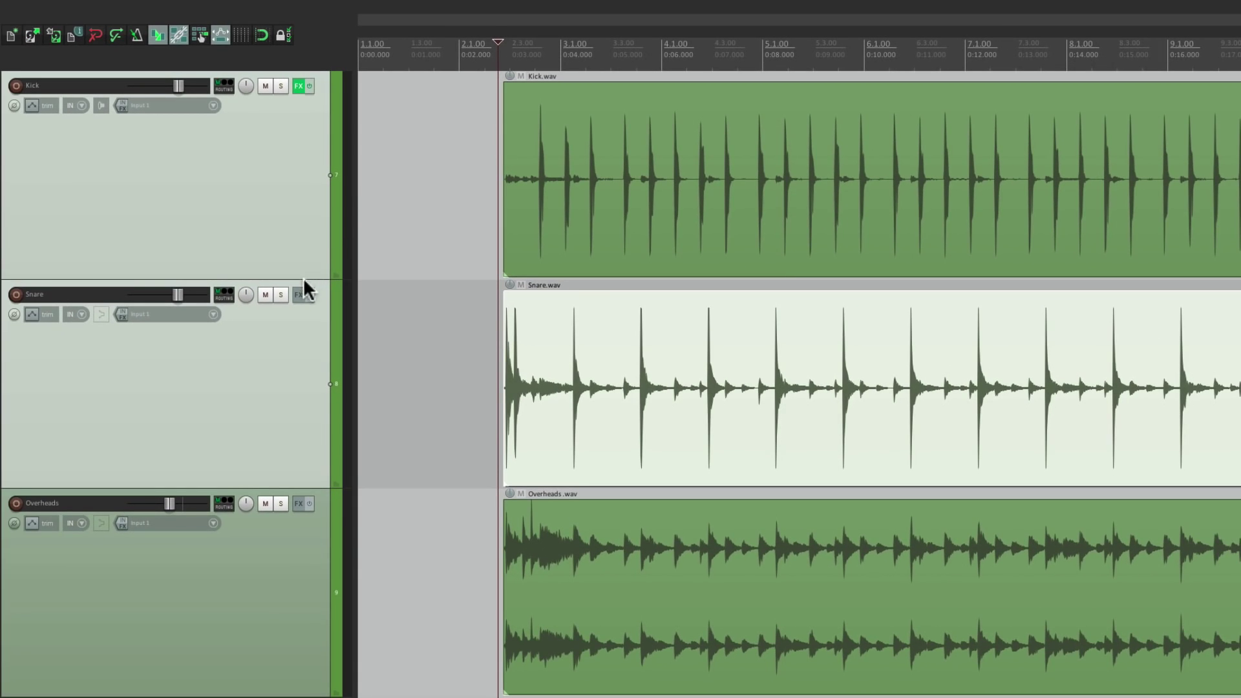
Add JS: Audio To MIDI Drum Trigger to the Snare track via a 'drum' search.
left_click(299, 294)
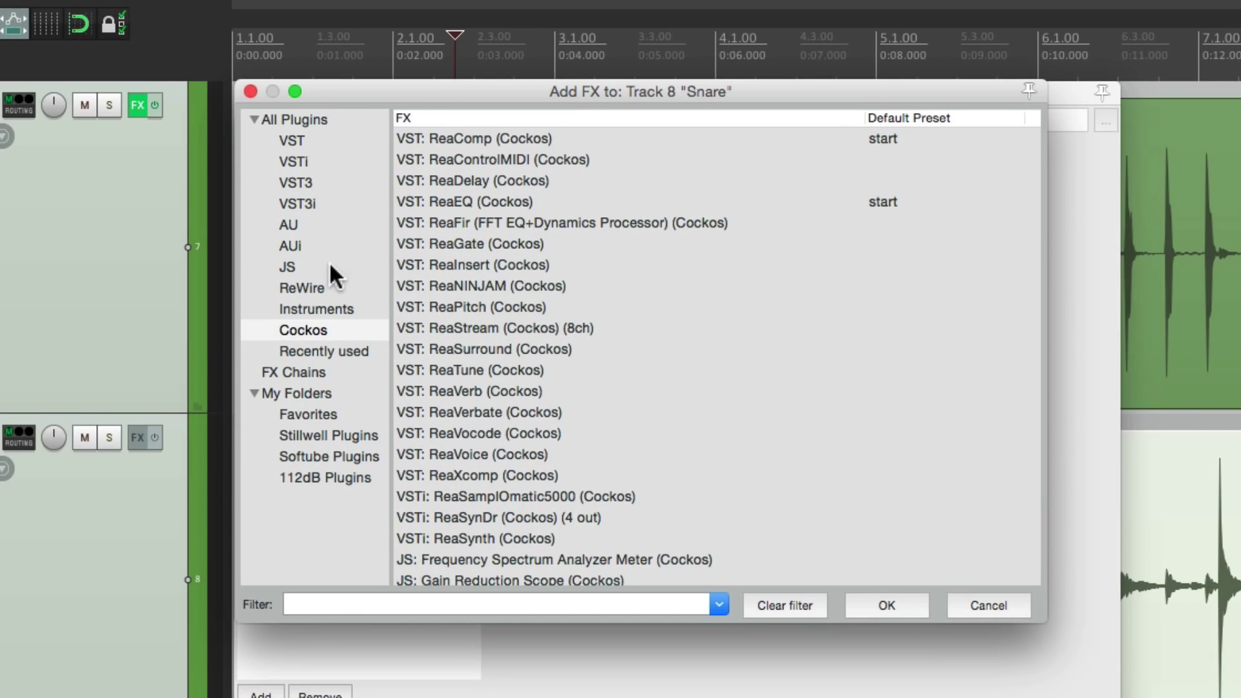
left_click(330, 265)
left_click(423, 603)
type("dr")
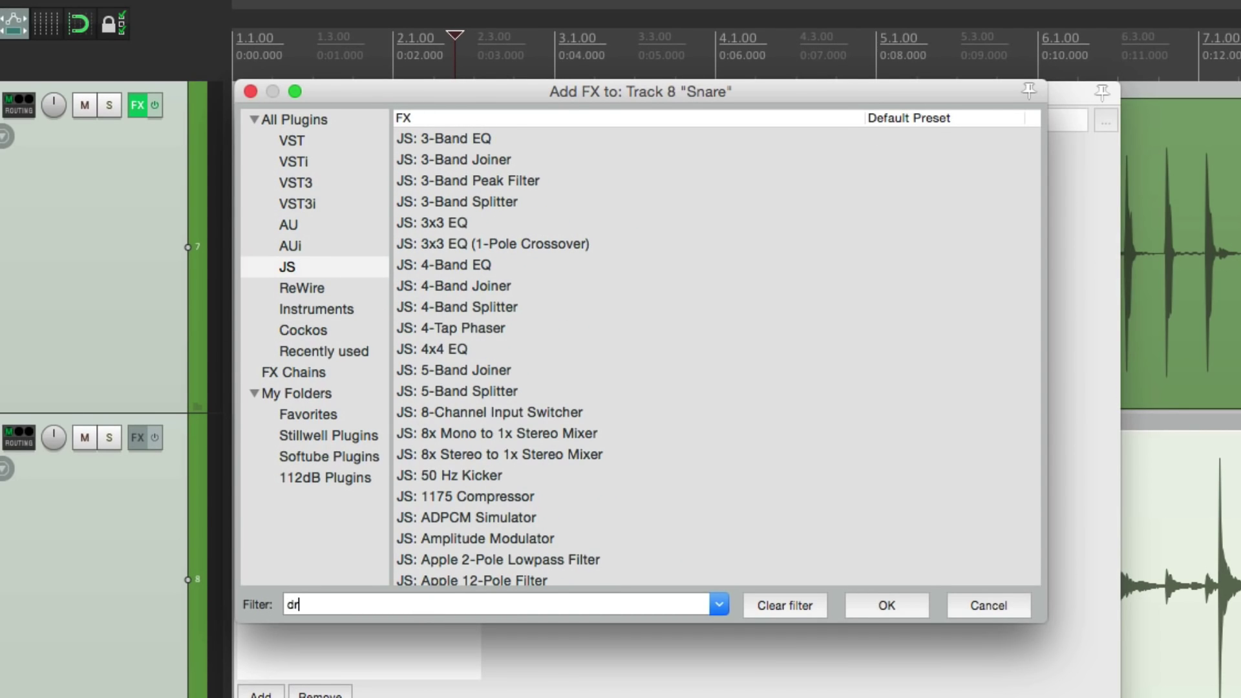
type("um")
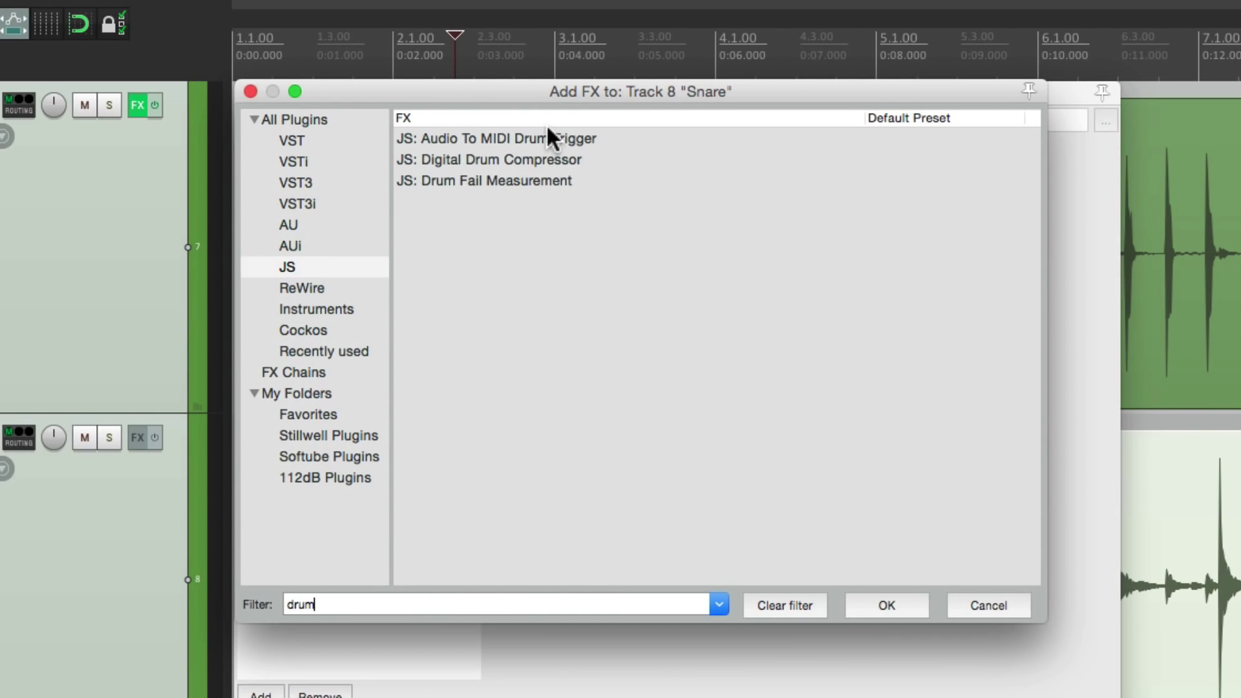
double_click(541, 136)
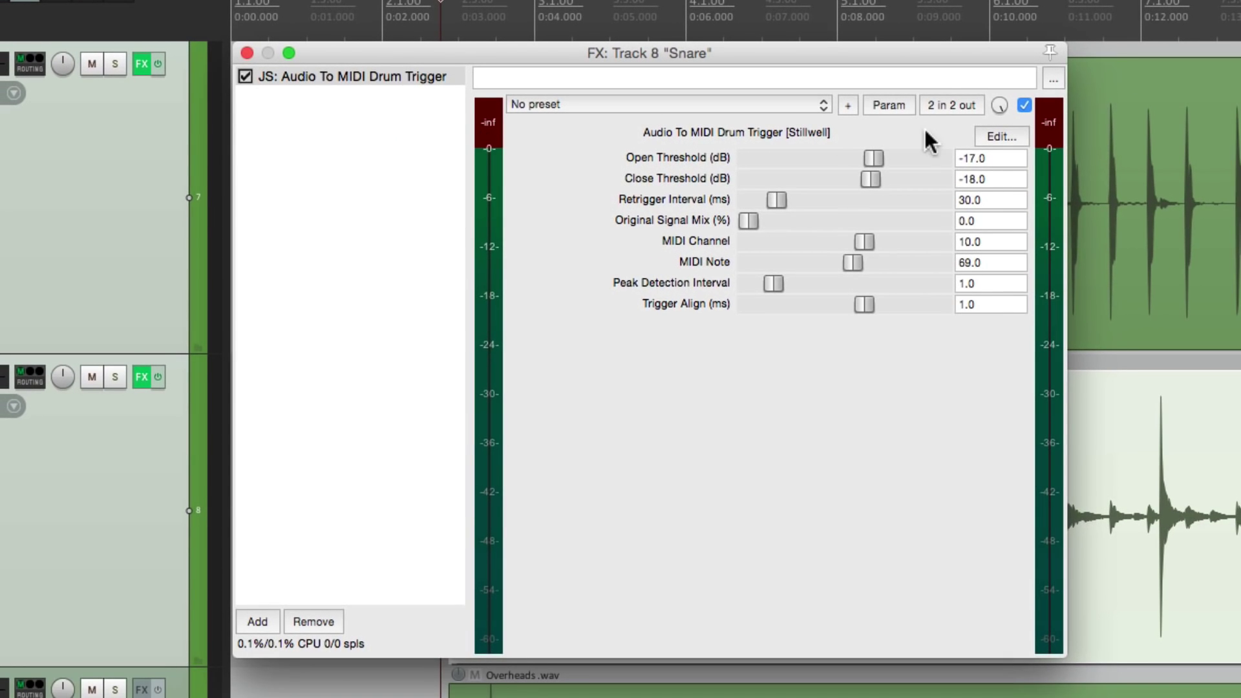
Set the Snare trigger's Open and Close Threshold both to -4.3 dB.
double_click(1014, 158)
type("-4.3")
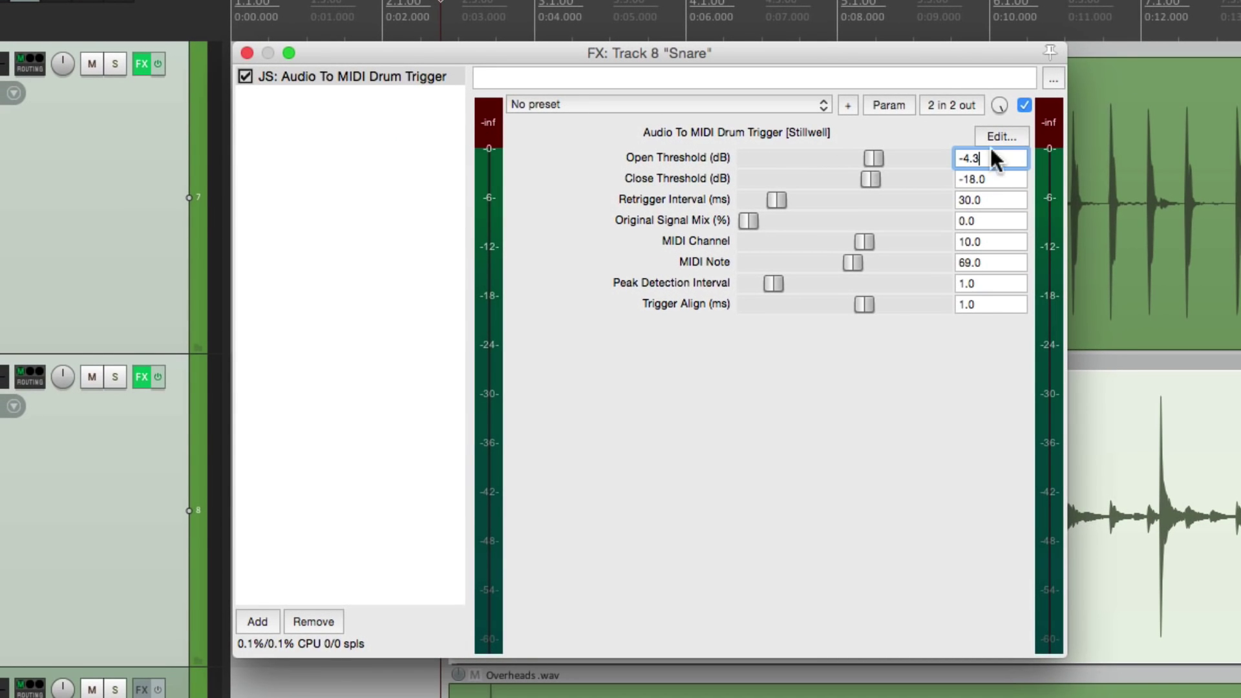
double_click(1002, 181)
type("-4.3")
key("Return")
left_click(893, 425)
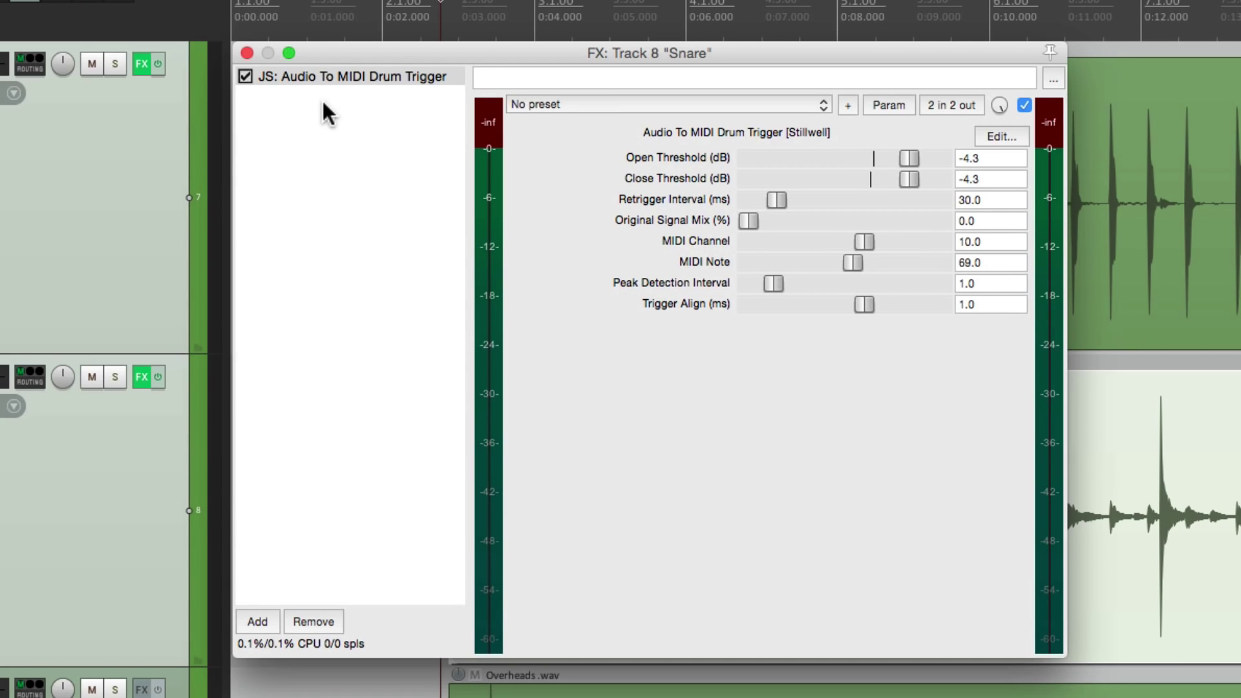
double_click(354, 143)
Add ReaSamplOmatic5000 to the Snare chain, load Ken's Snare.wav, and solo Kick and Snare to listen.
scroll(658, 366, "down", 1)
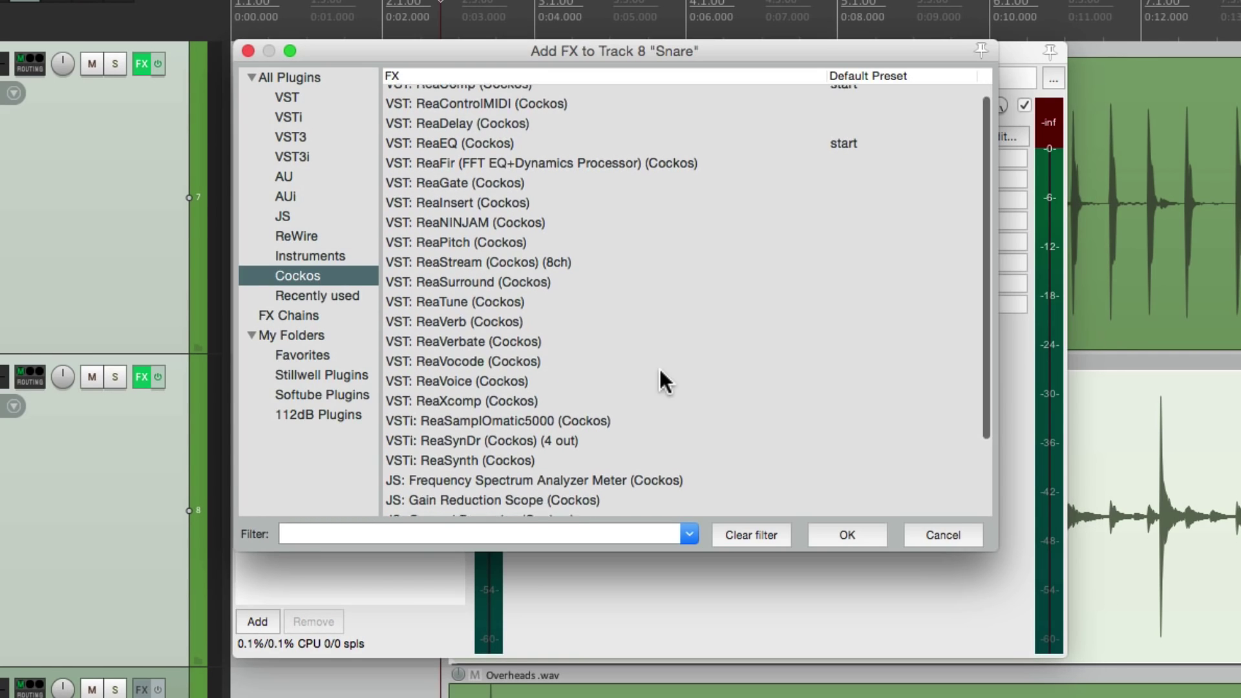
double_click(576, 412)
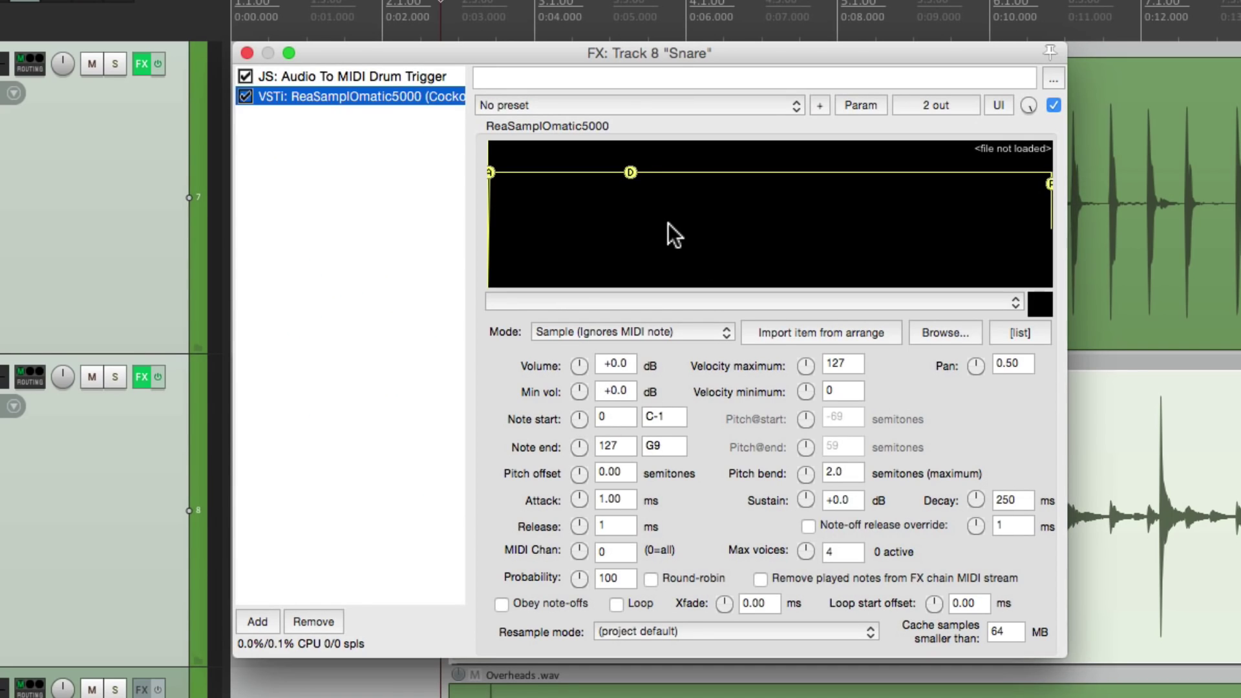
key("super+Tab")
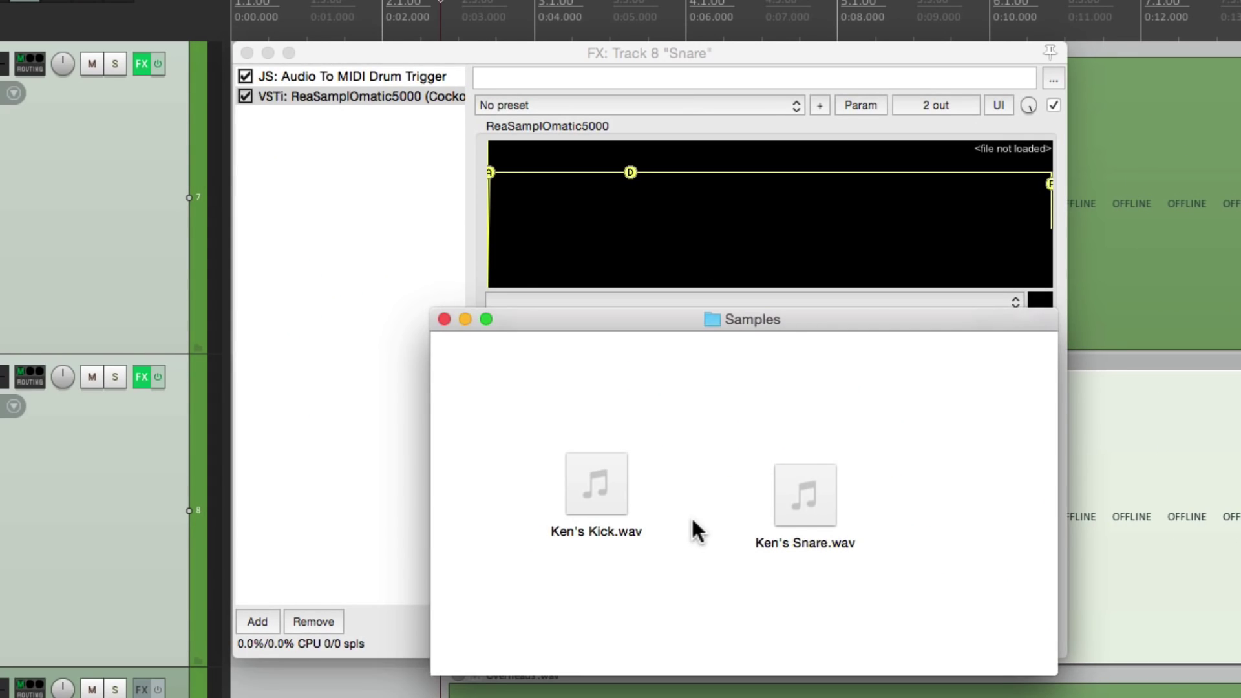
left_click(801, 495)
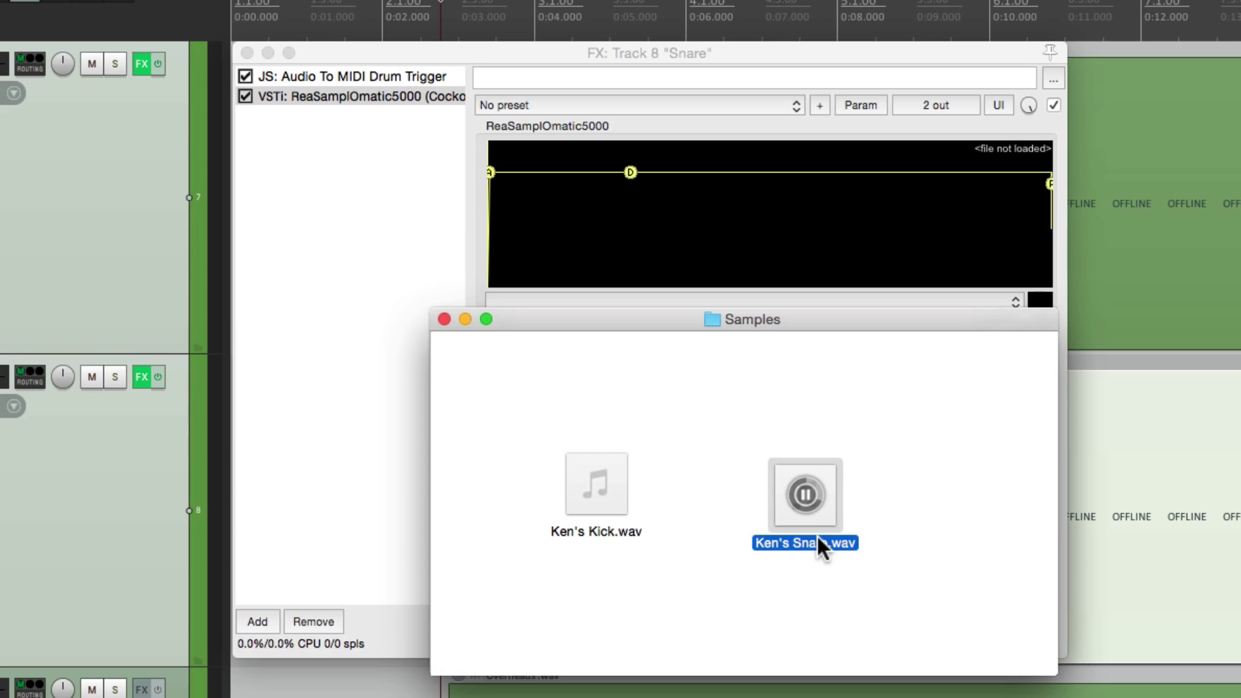
left_click_drag(786, 472, 693, 278)
left_click(356, 277)
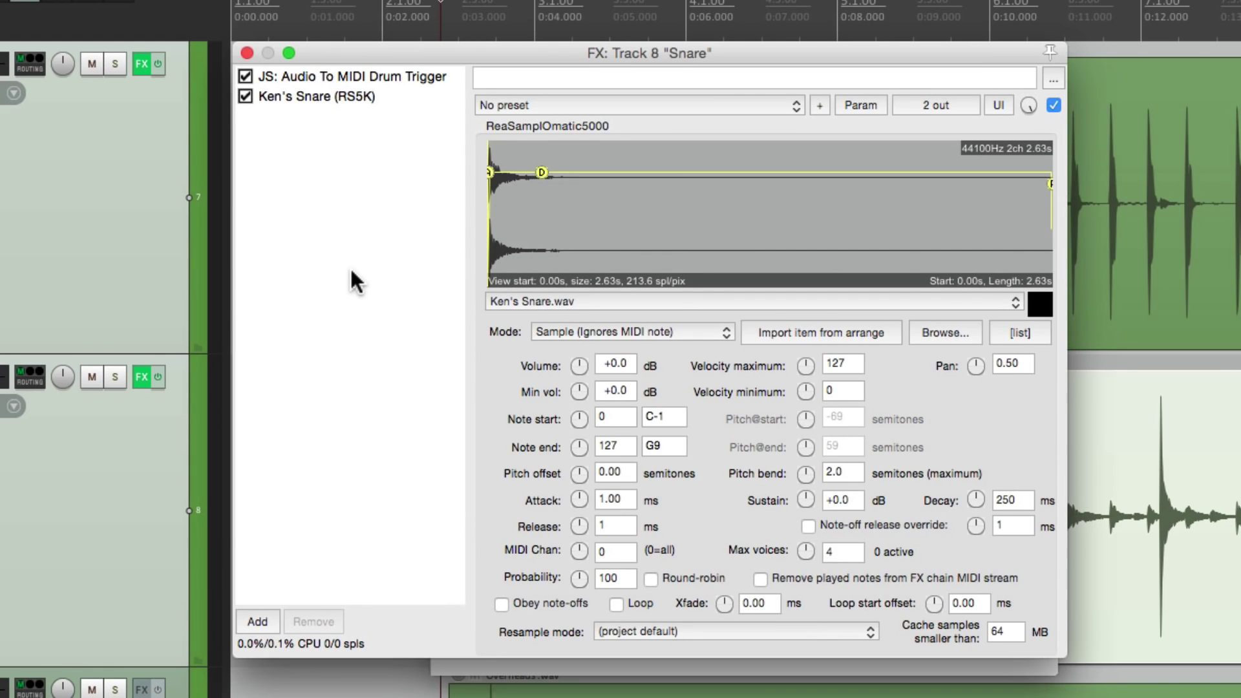
left_click(117, 377)
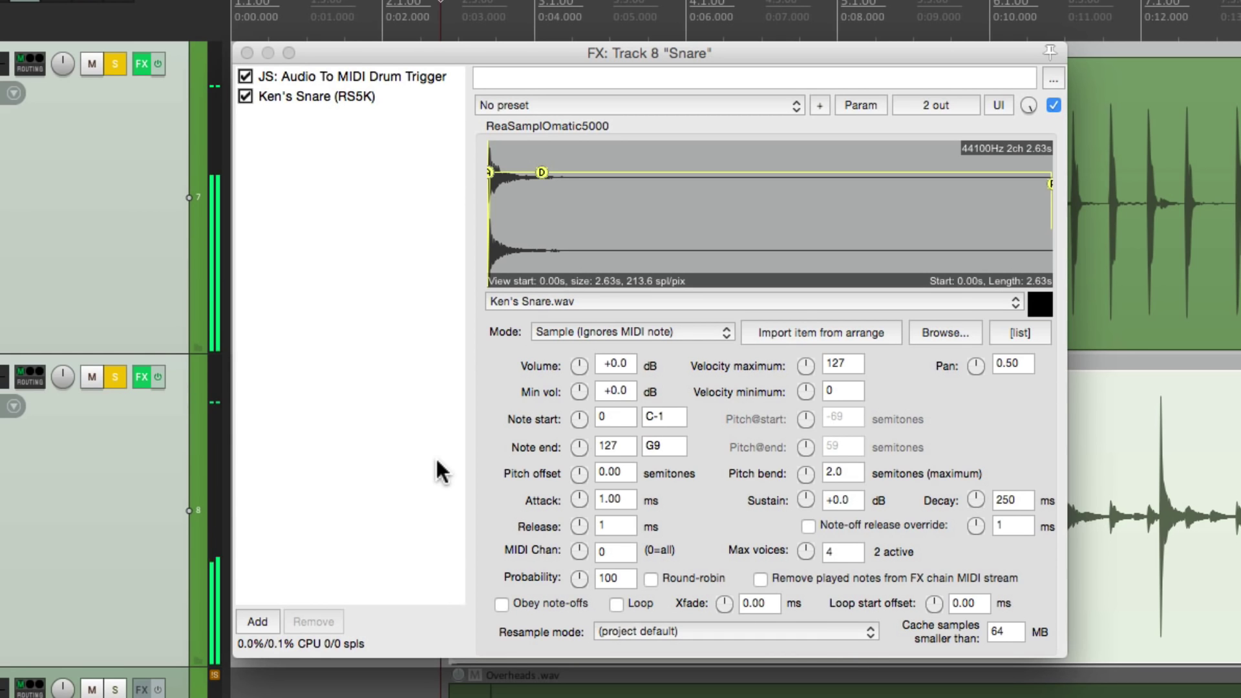
left_click(246, 53)
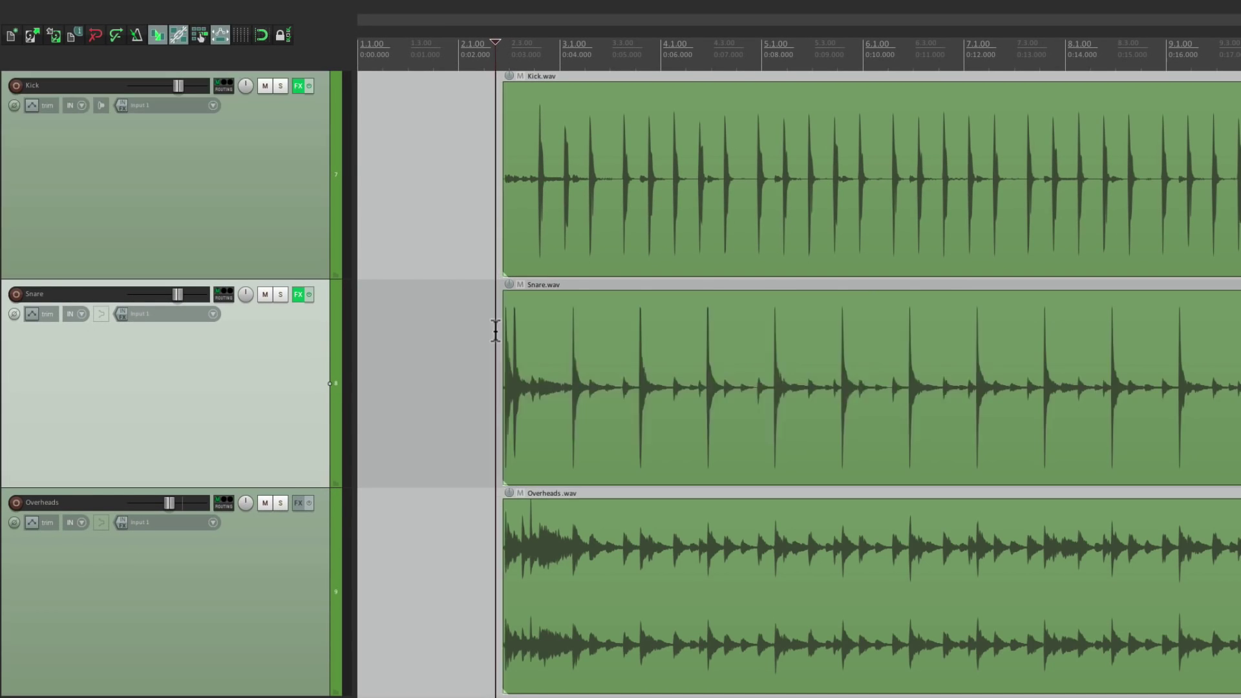
Play the drums, comparing the Snare with its sampler effects bypassed versus active.
key("space")
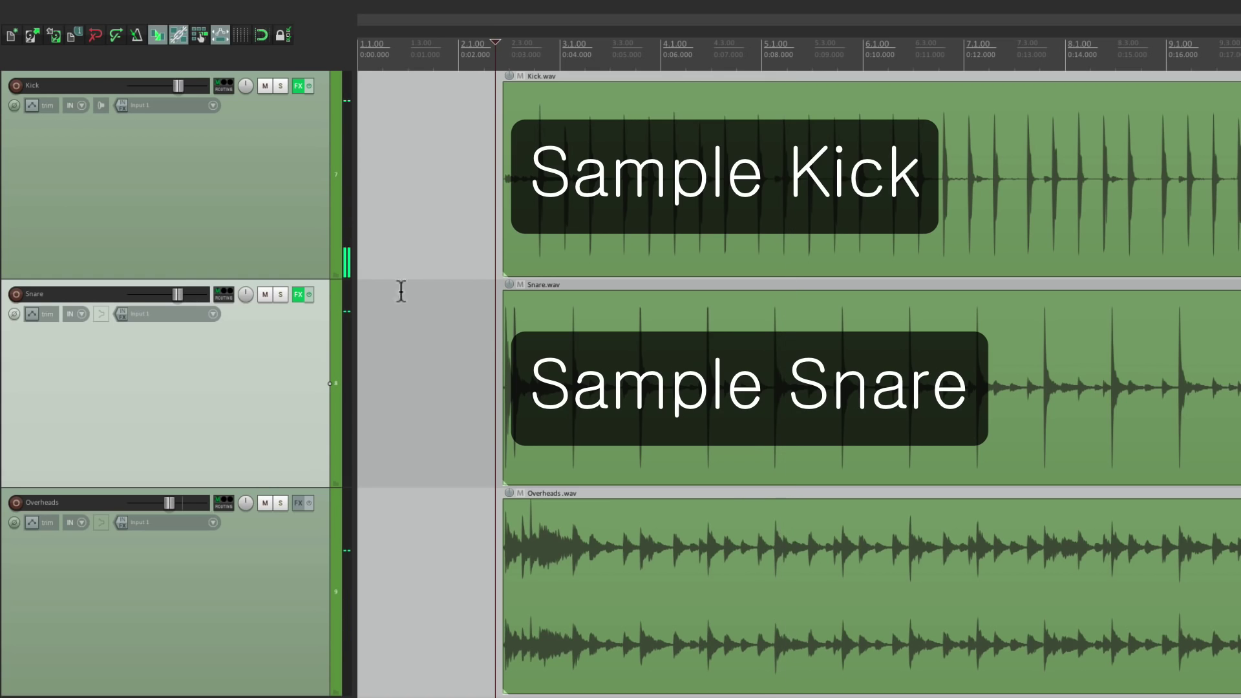
left_click(309, 294)
key("space")
key("space")
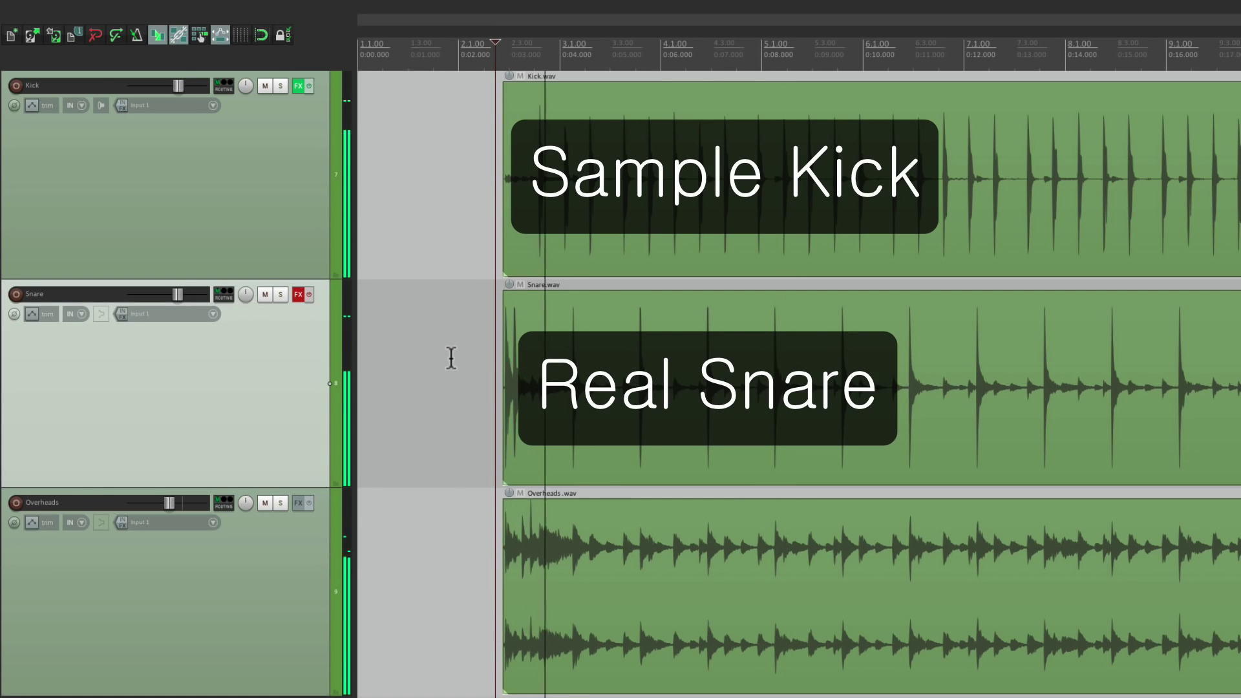
key("space")
left_click(311, 291)
key("space")
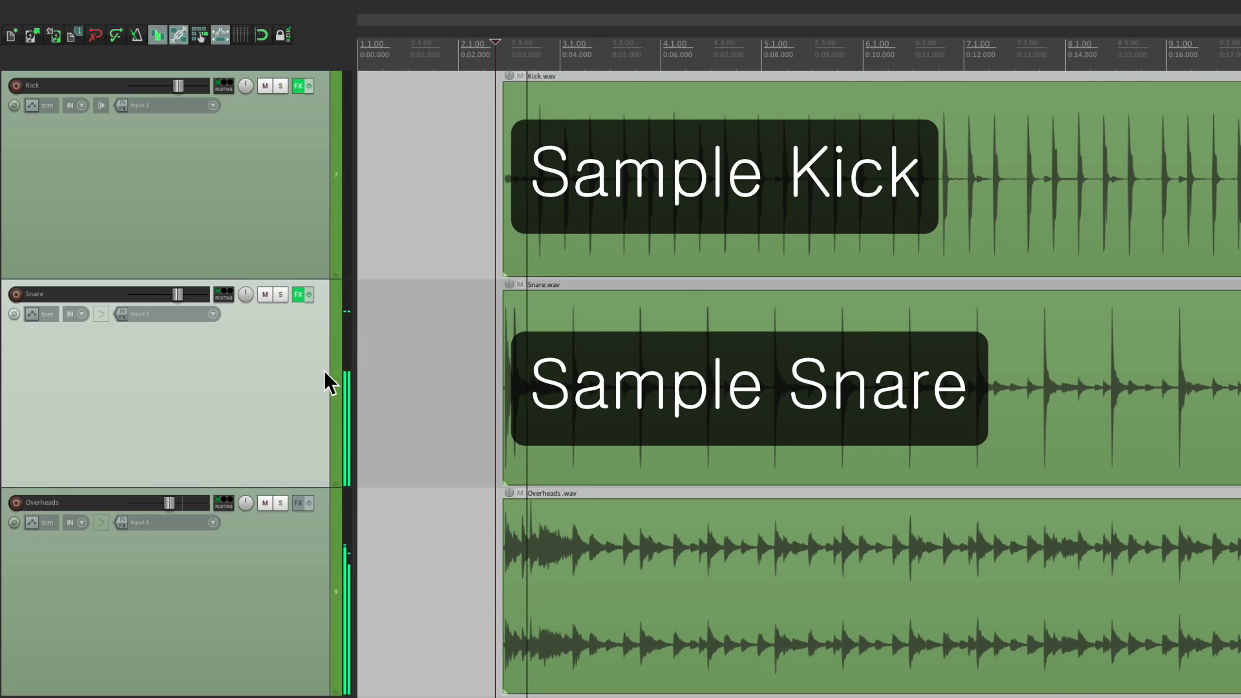
Solo Kick, then Snare, to audition each, then bring up the Snare effects chain.
left_click(280, 86)
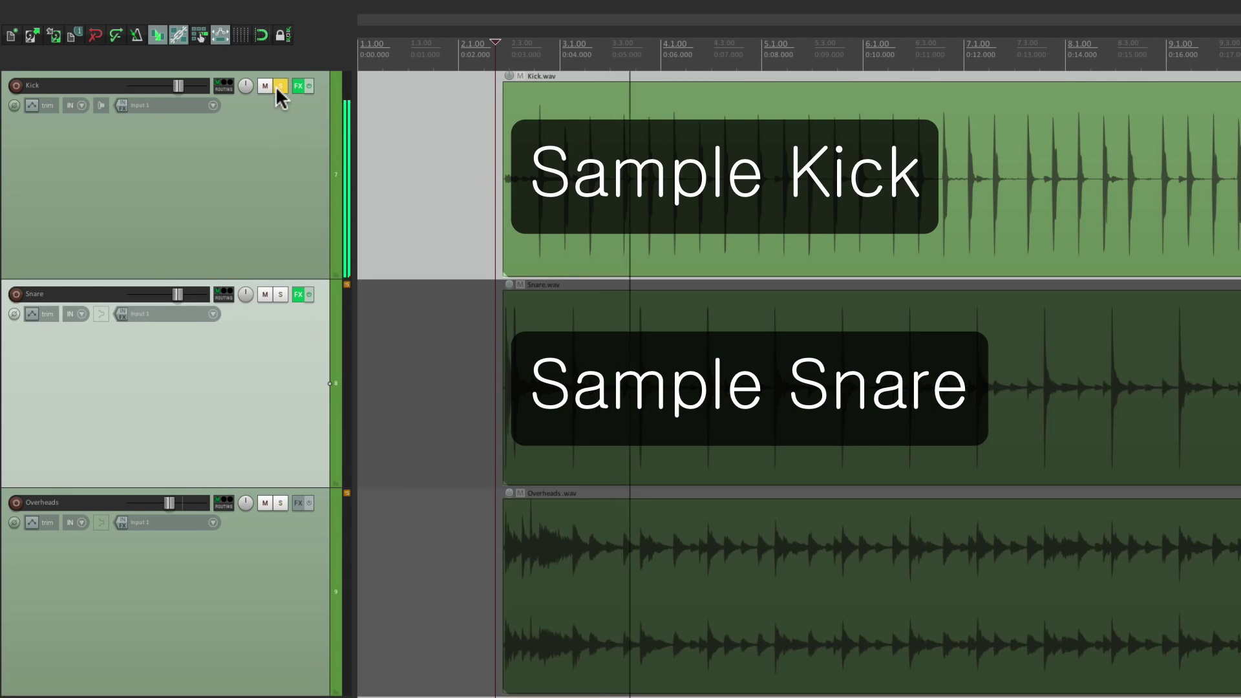
left_click(280, 86)
left_click(280, 294)
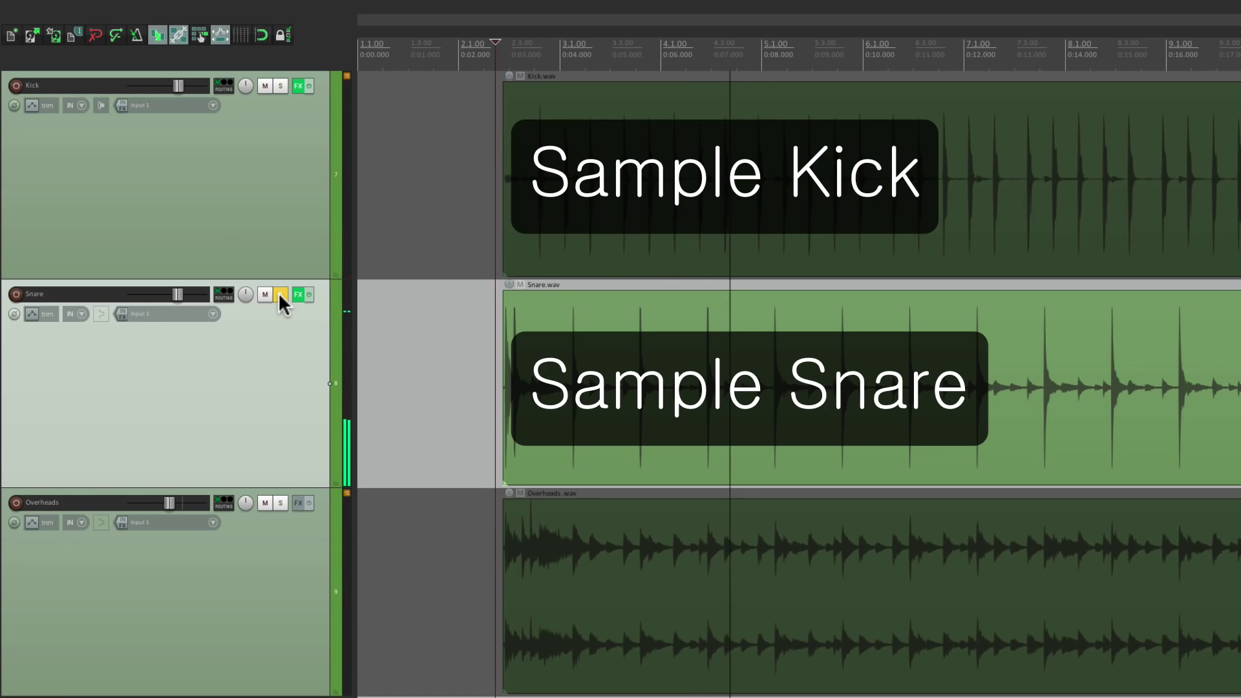
left_click(280, 295)
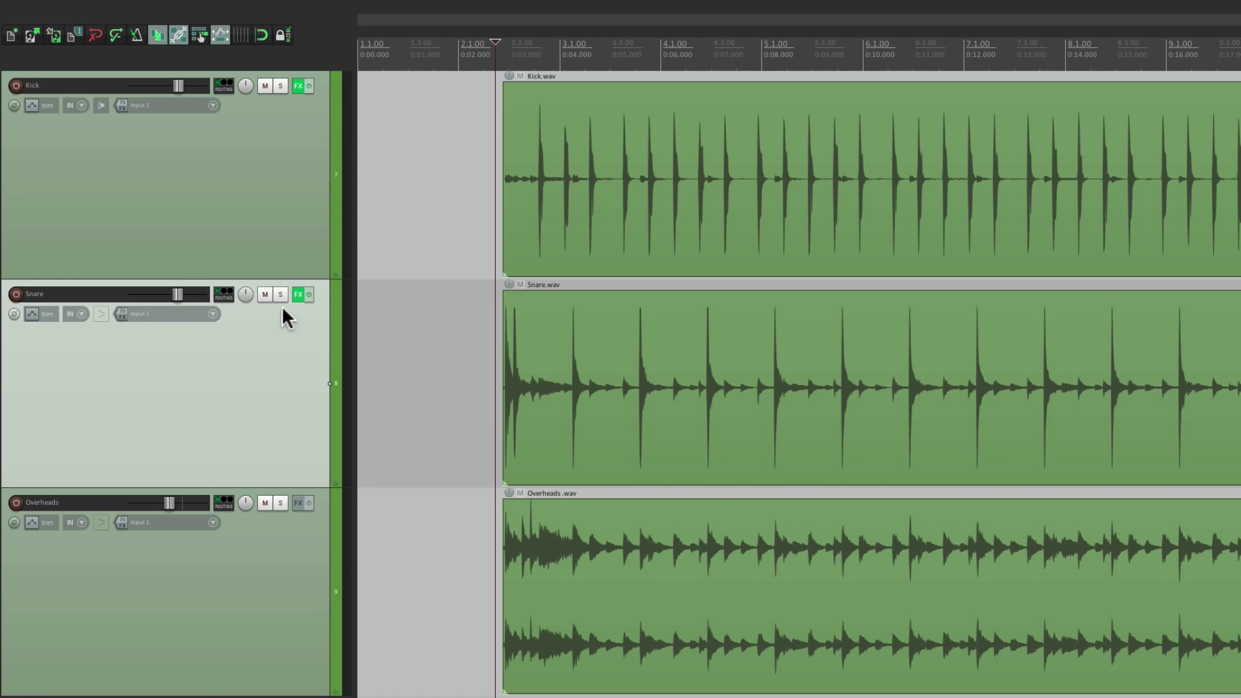
left_click(297, 294)
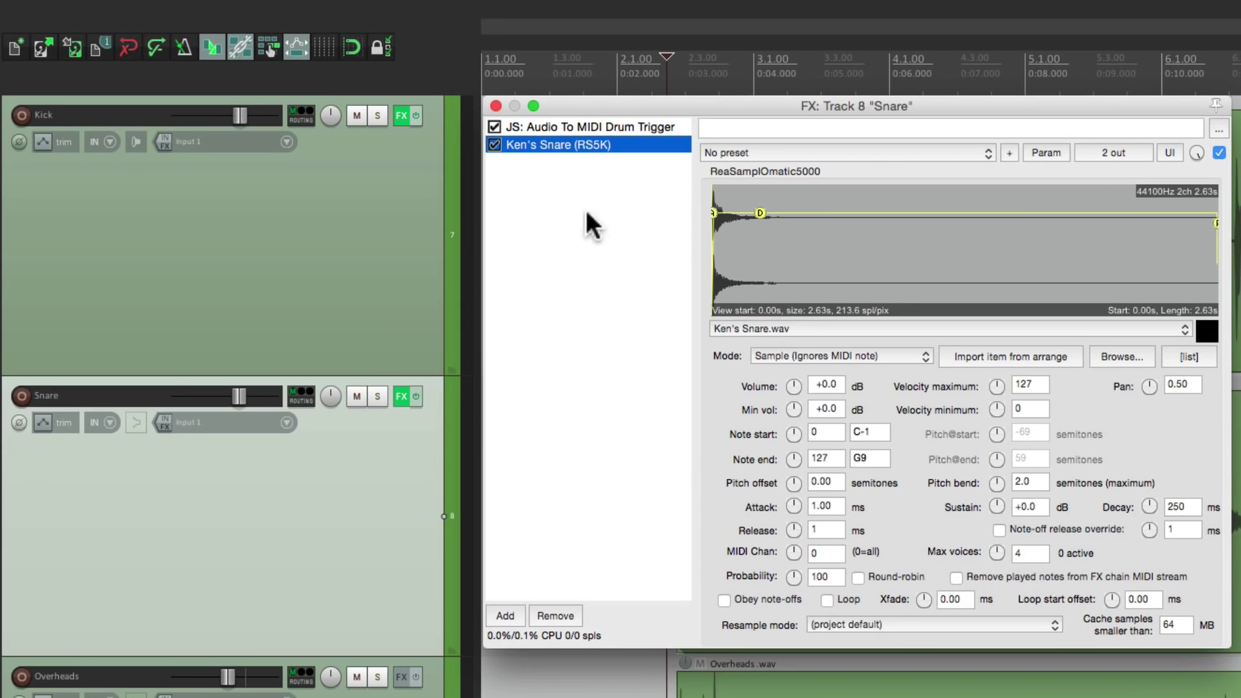
Remove the Ken's Snare and Ken's Kick samplers and insert a new empty track above Kick.
left_click(549, 607)
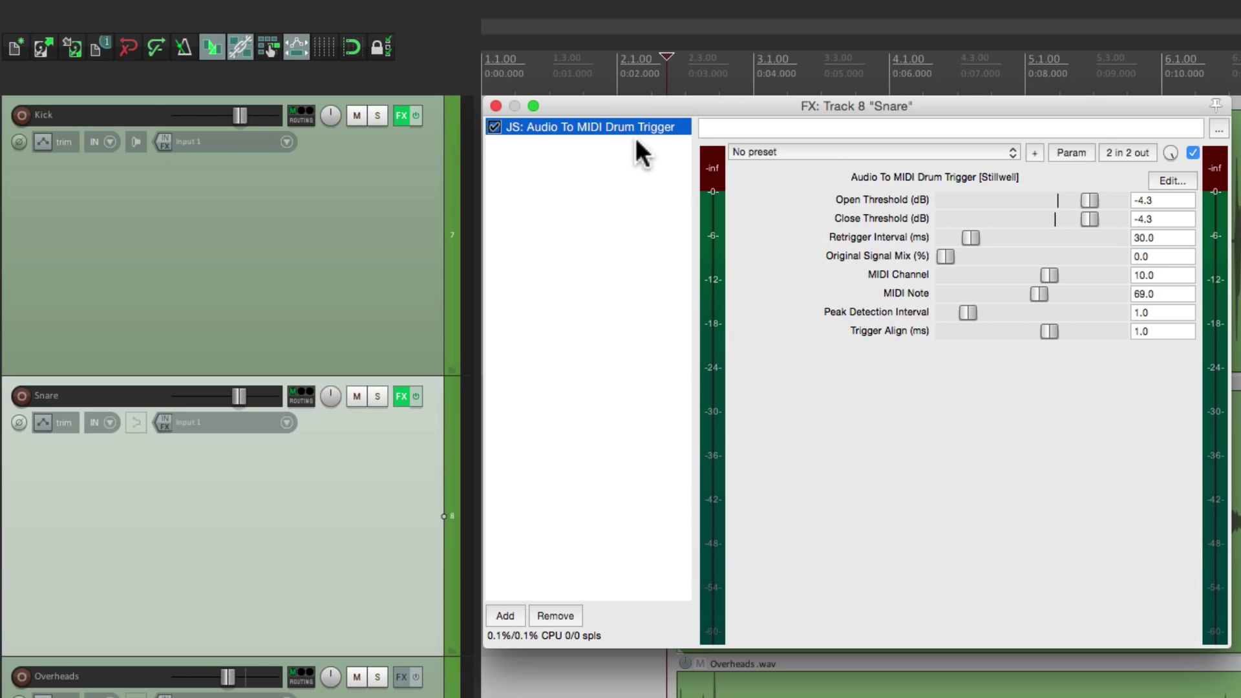
left_click(494, 104)
left_click(402, 116)
left_click(556, 615)
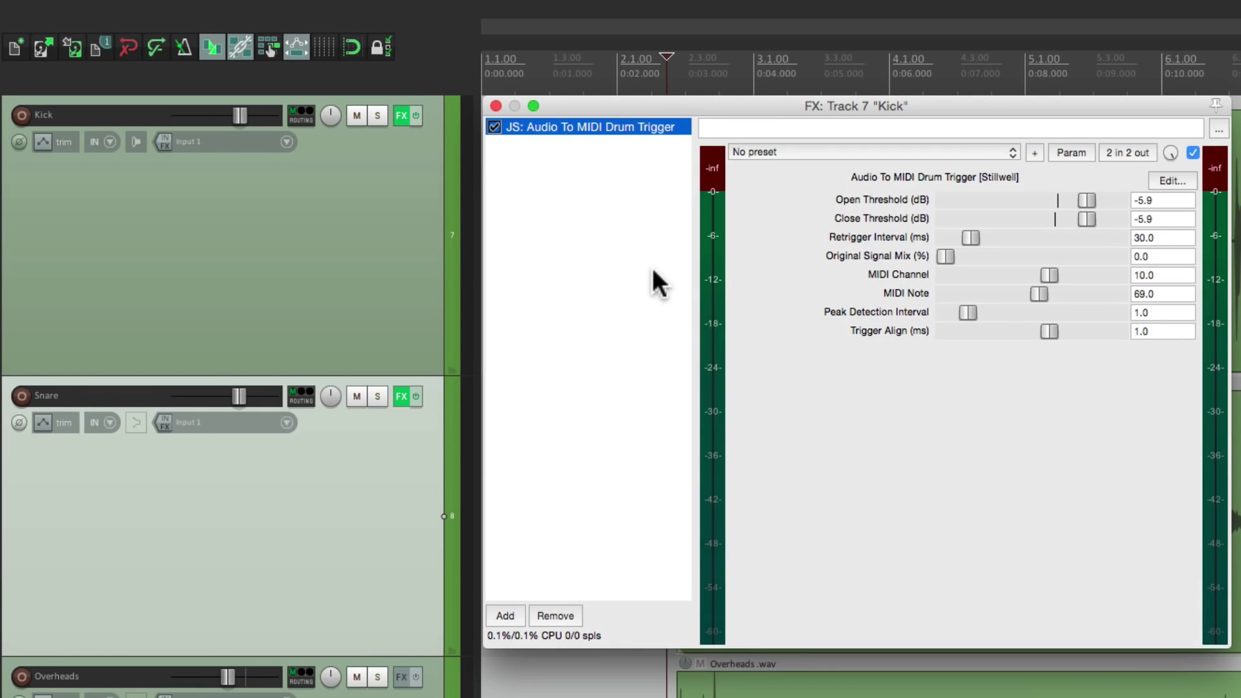
left_click(497, 103)
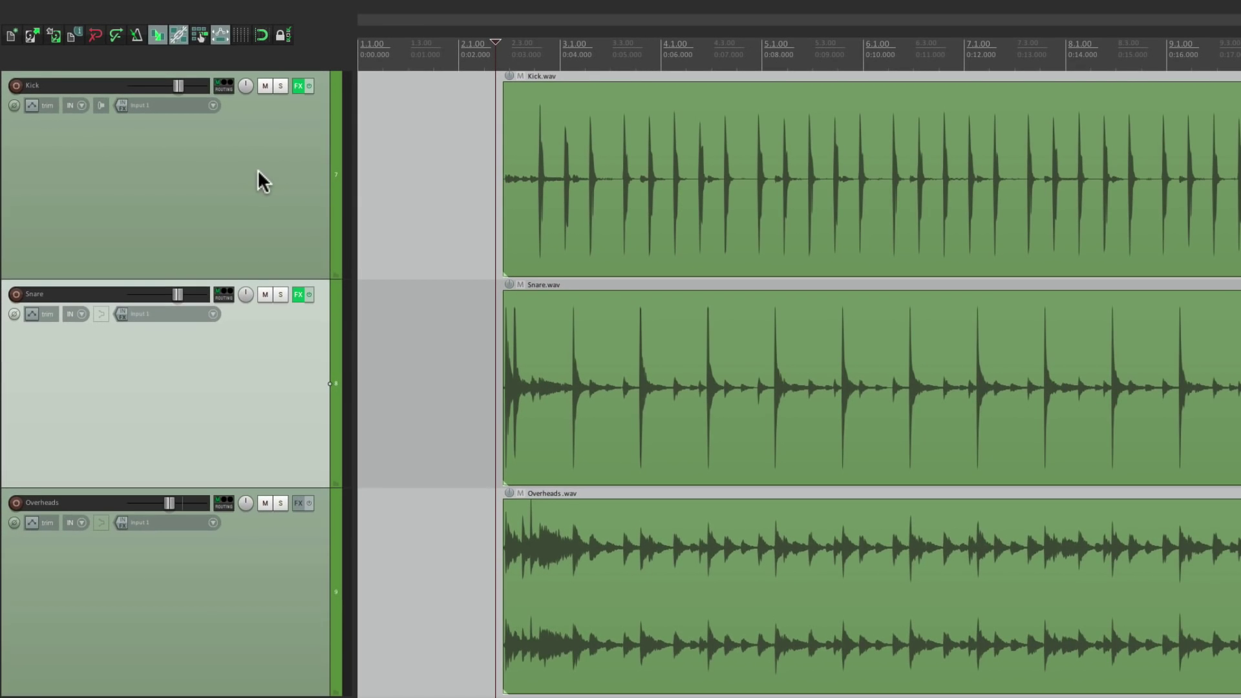
left_click(377, 226)
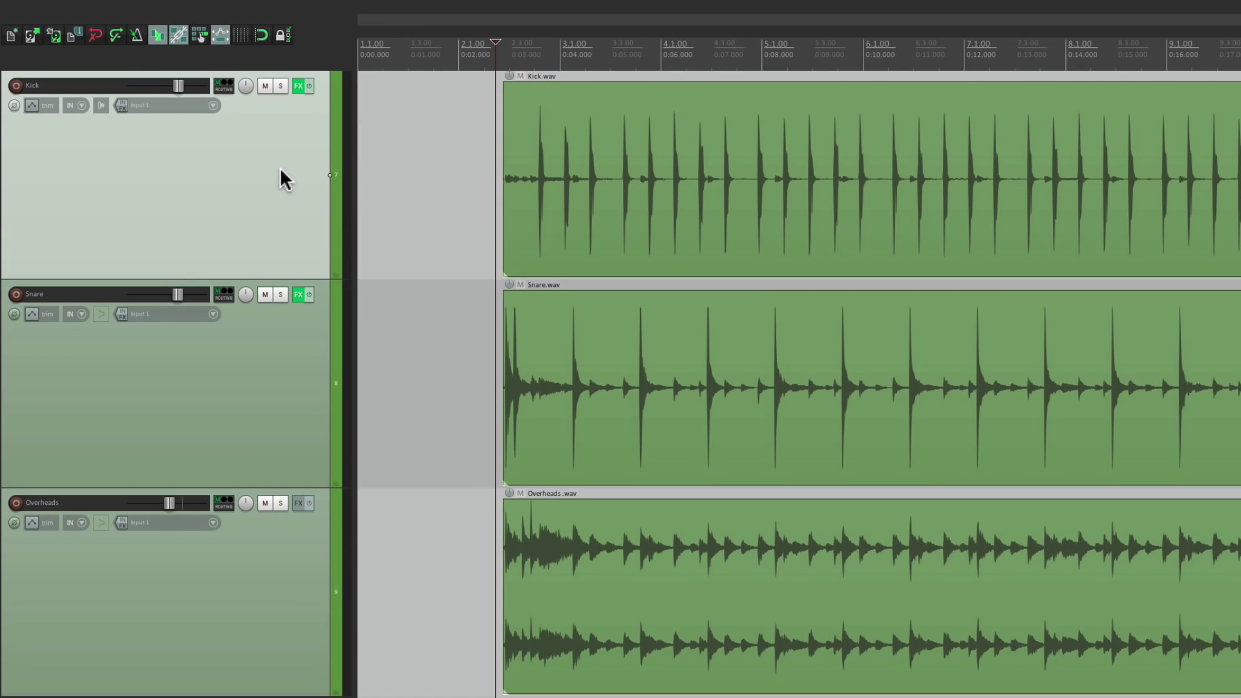
key("ctrl+t")
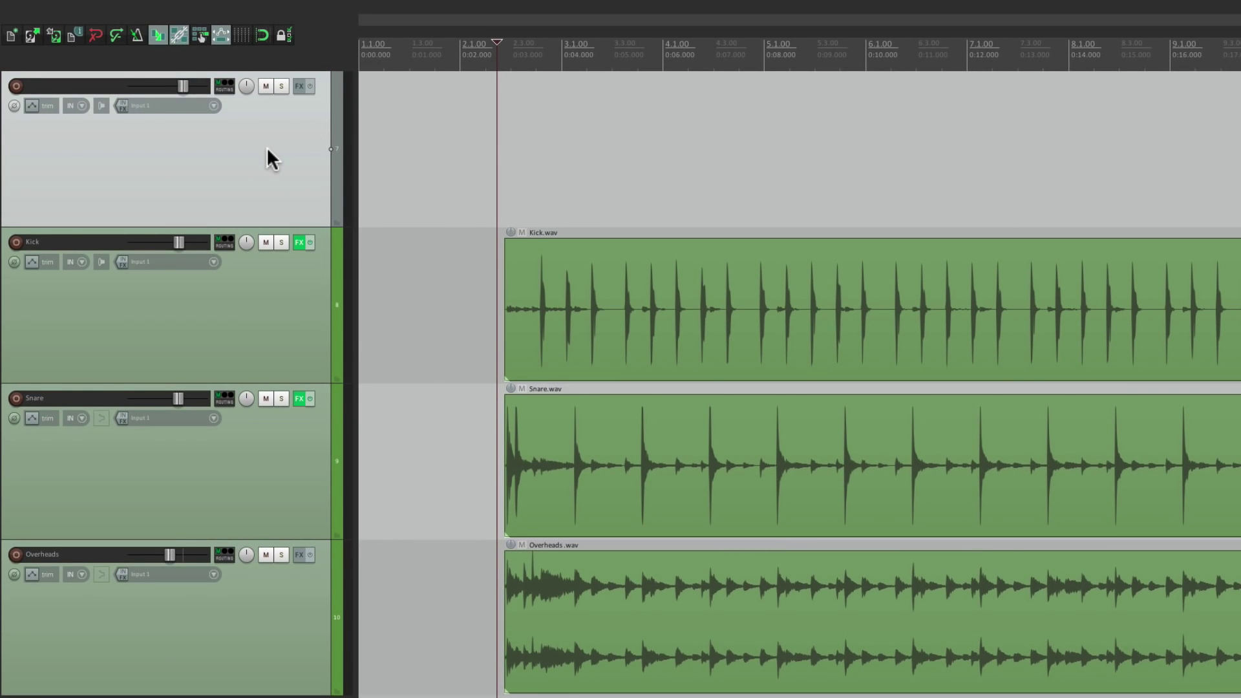
Add the VSTi: EZdrummer instrument to Track 7 and audition its kick and snare.
left_click(299, 86)
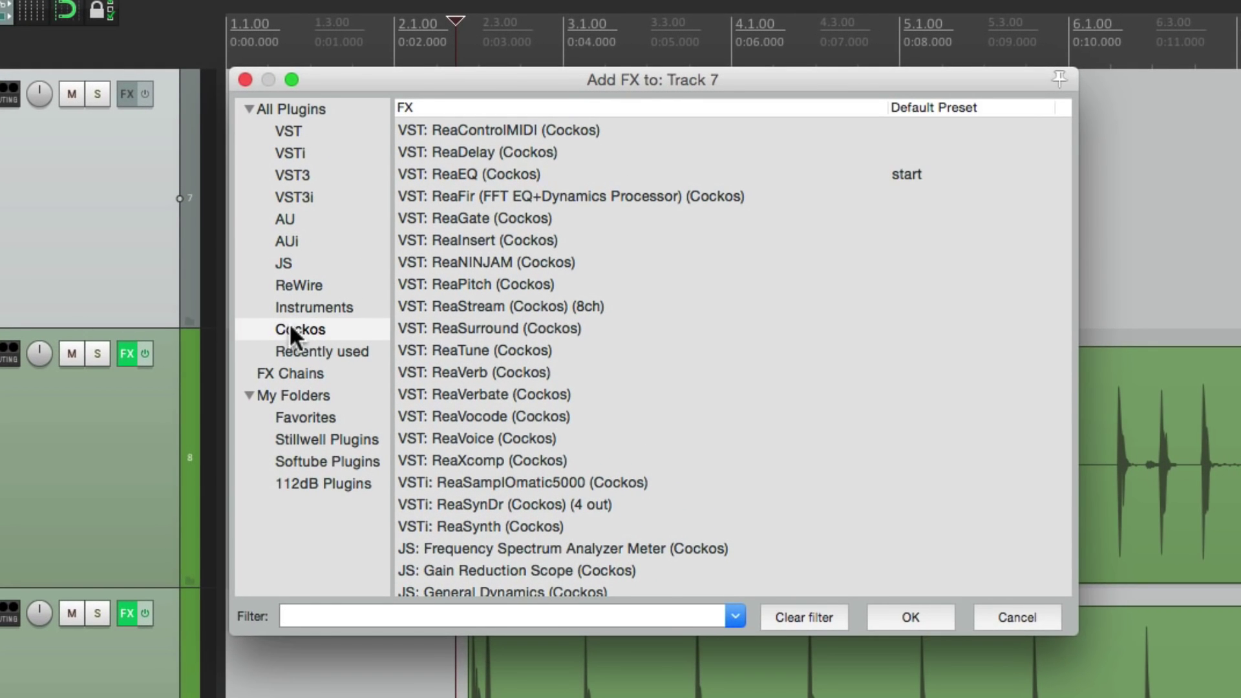
left_click(298, 309)
scroll(600, 423, "down", 10)
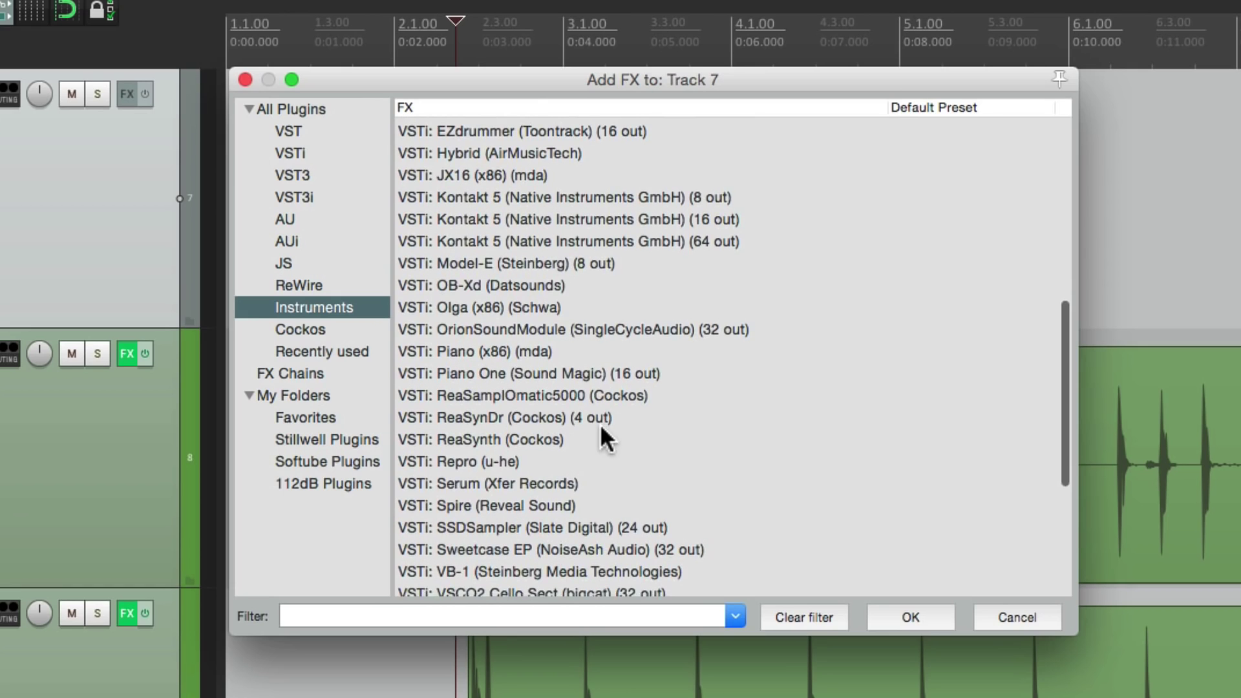
double_click(592, 125)
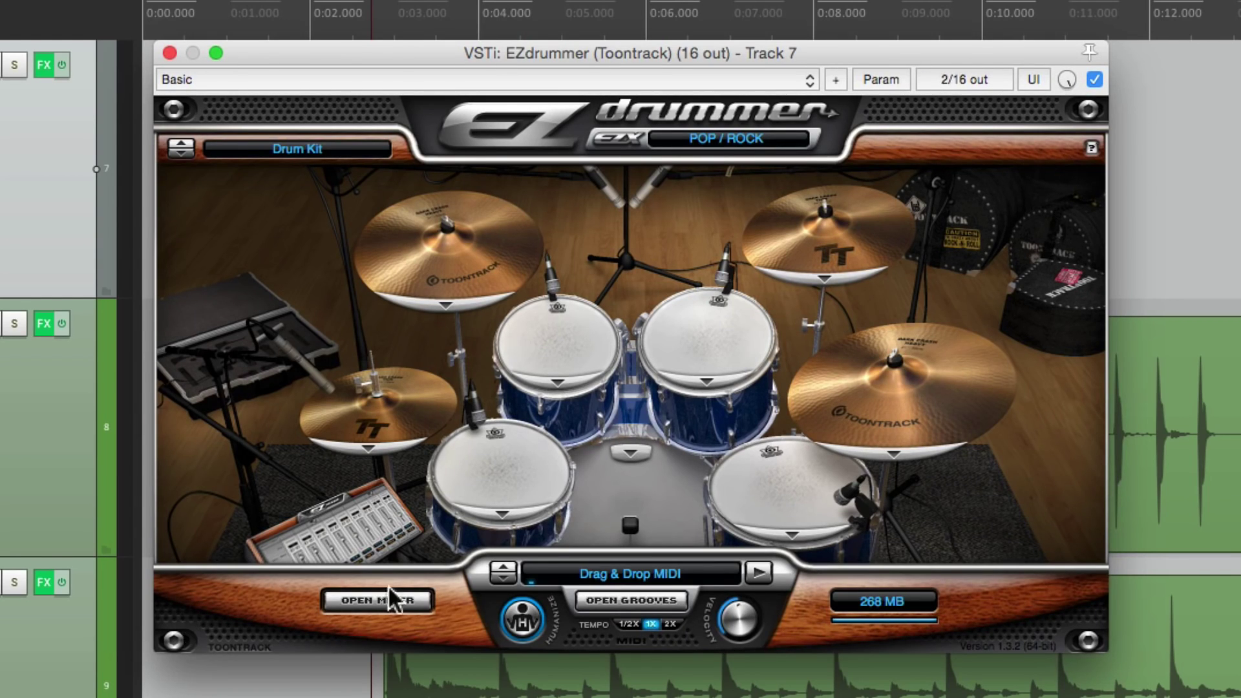
left_click(684, 496)
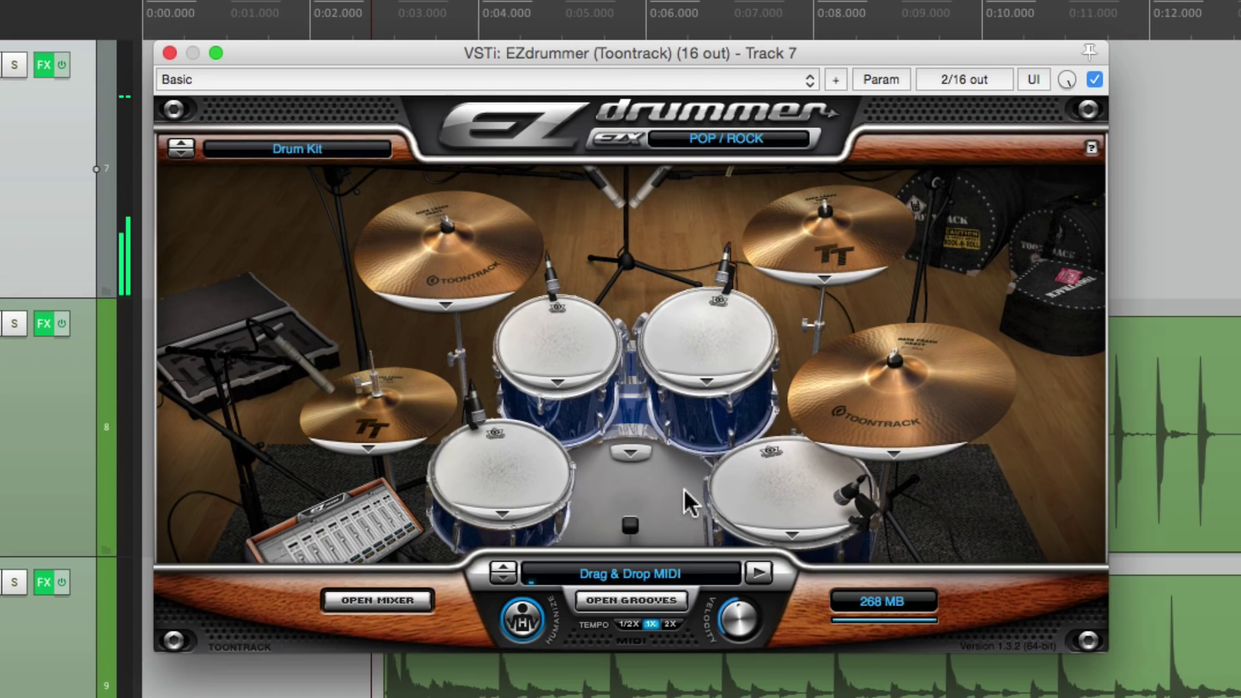
left_click(512, 466)
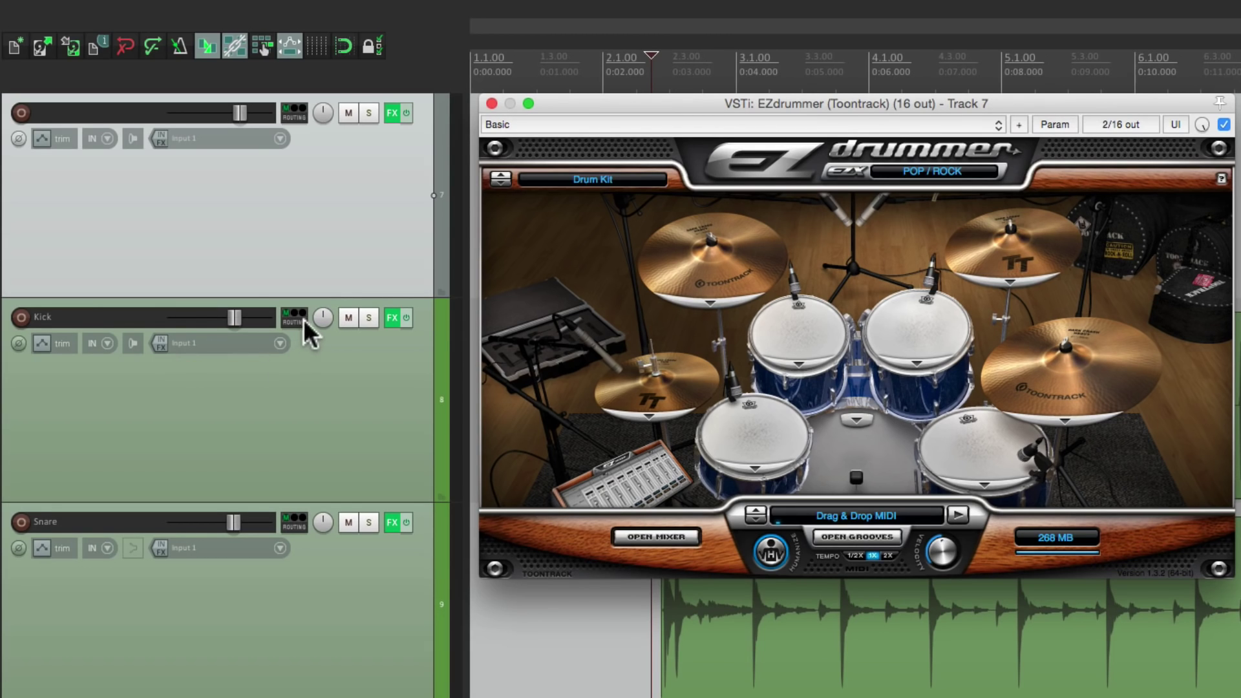
Create a Kick send to track 7 with Audio set to None and MIDI channel 10.
left_click_drag(304, 317, 335, 227)
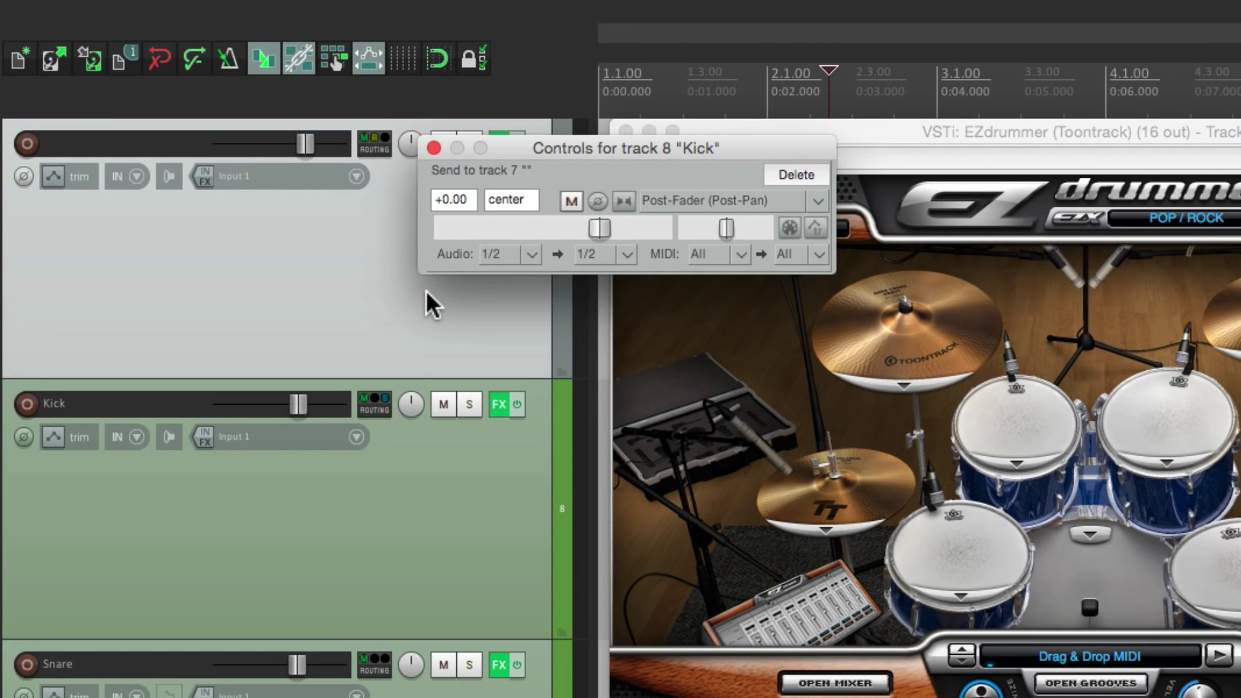
left_click(532, 253)
left_click(559, 268)
left_click(739, 254)
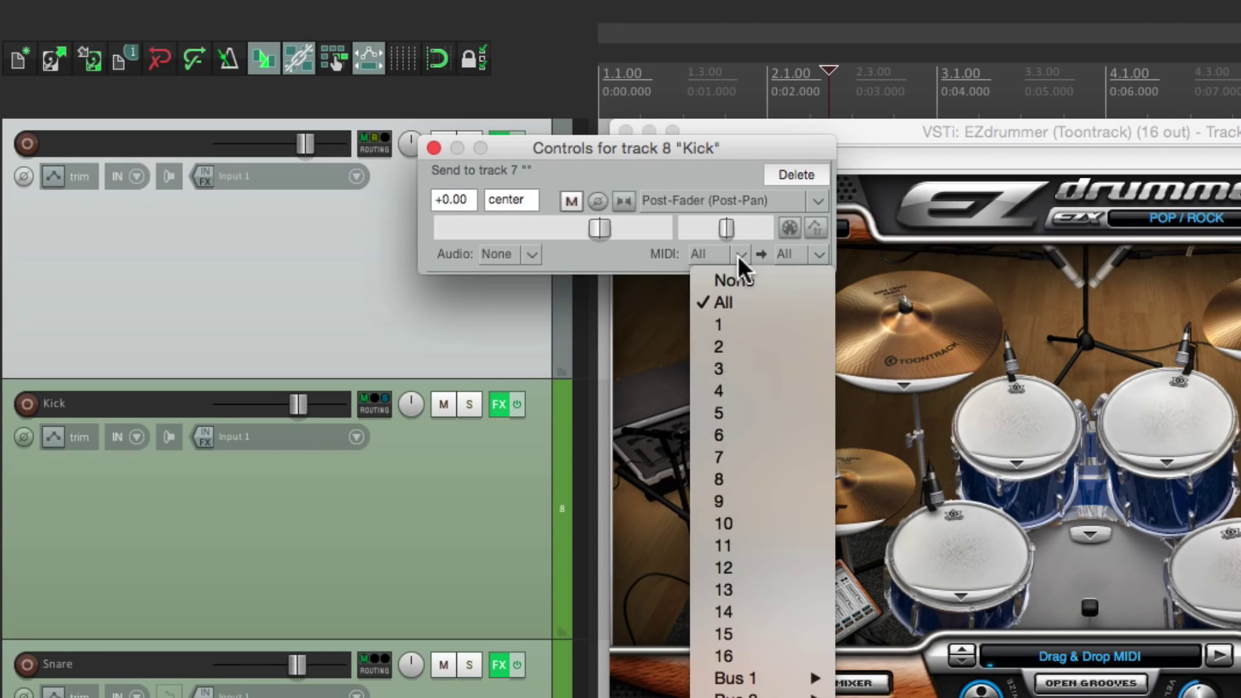
left_click(752, 523)
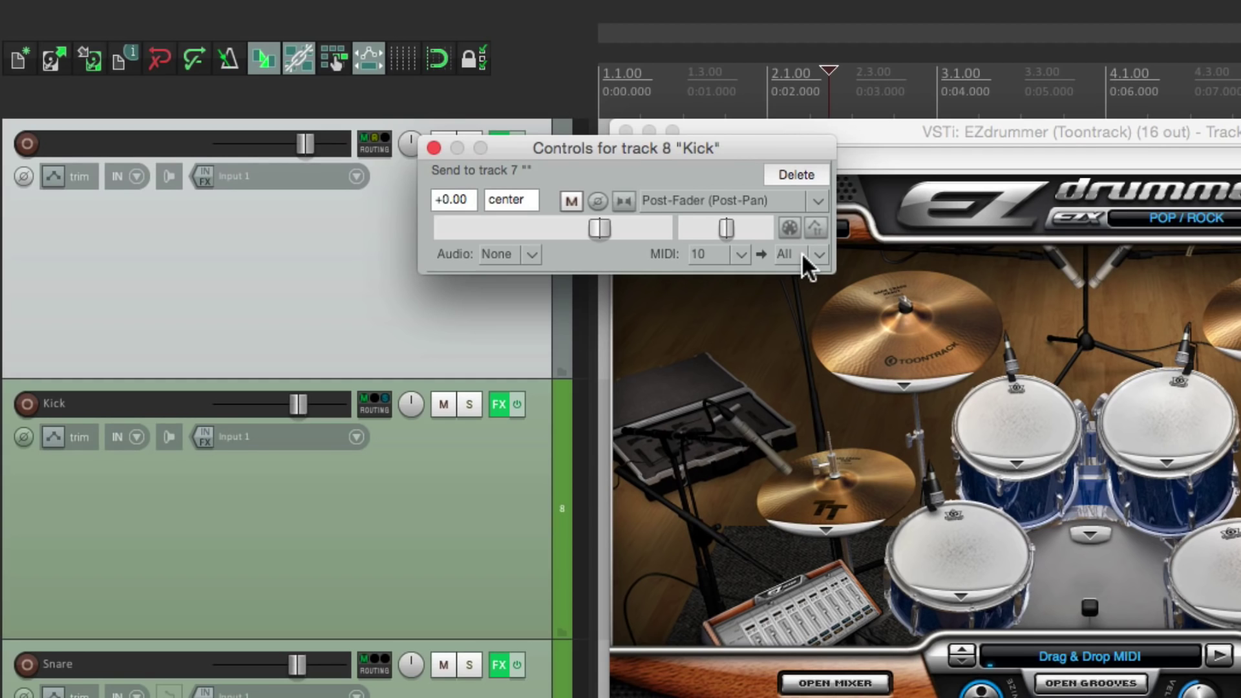
left_click(437, 148)
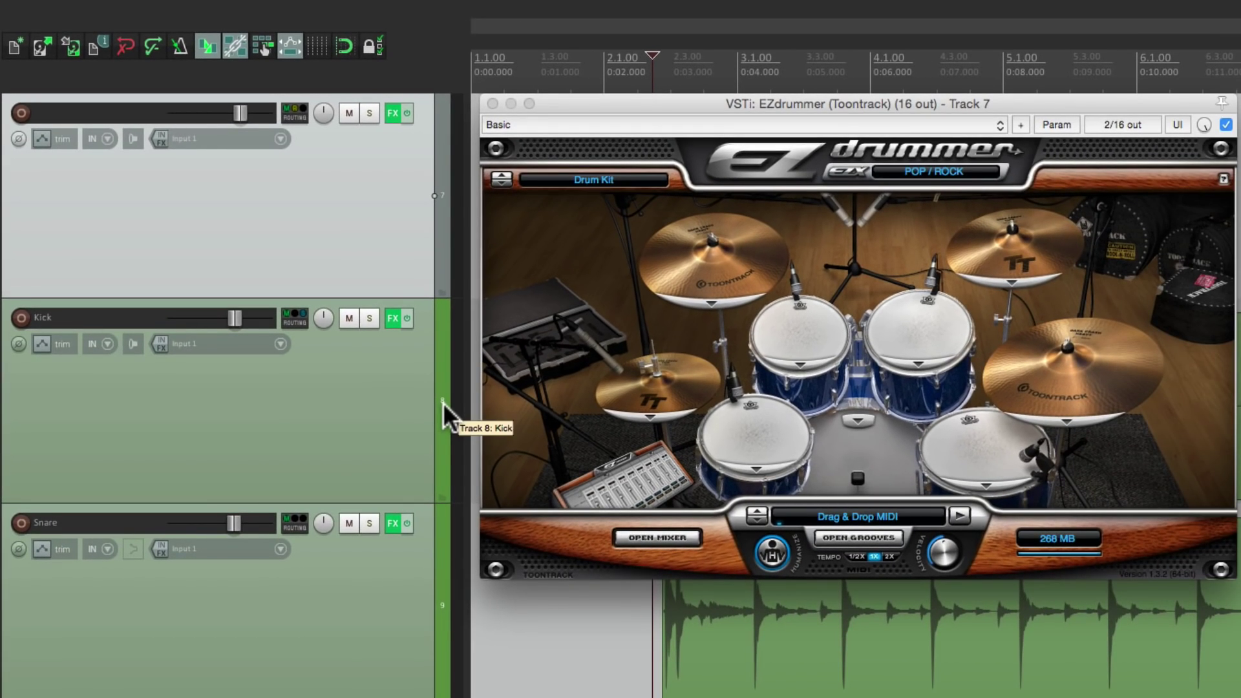
Add Audio To MIDI Drum Trigger to Kick, solo track 7, and set MIDI Note to 36.
right_click(382, 327)
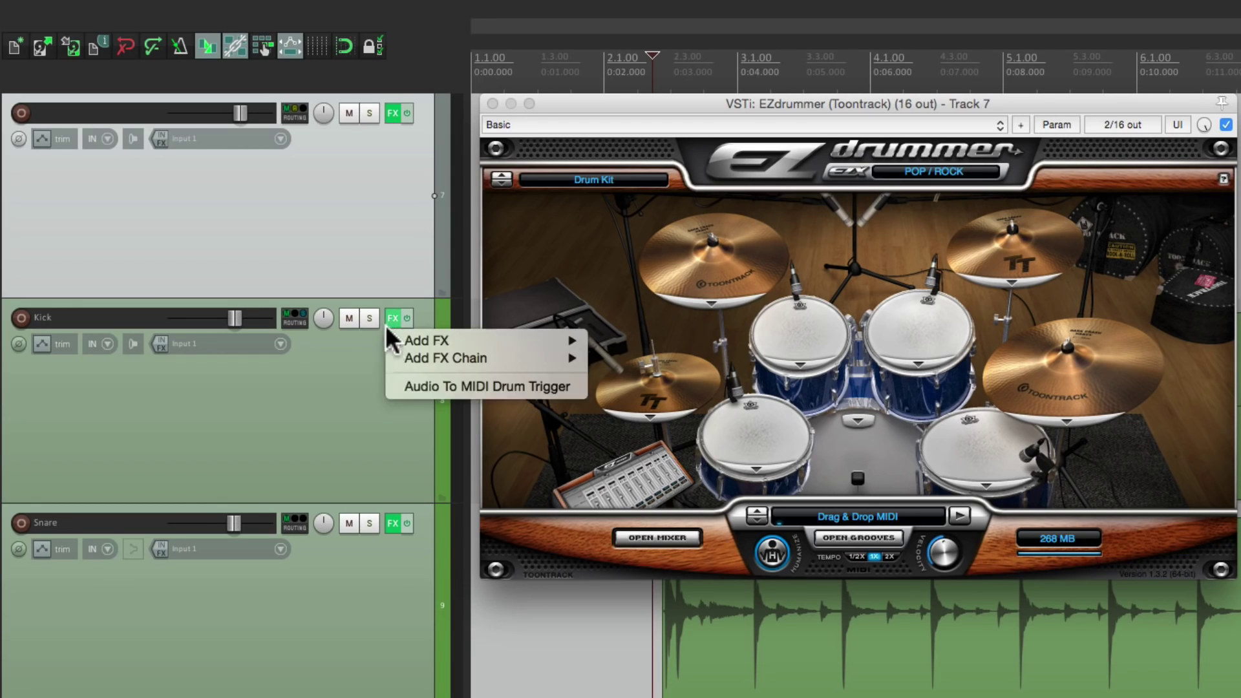
left_click(394, 385)
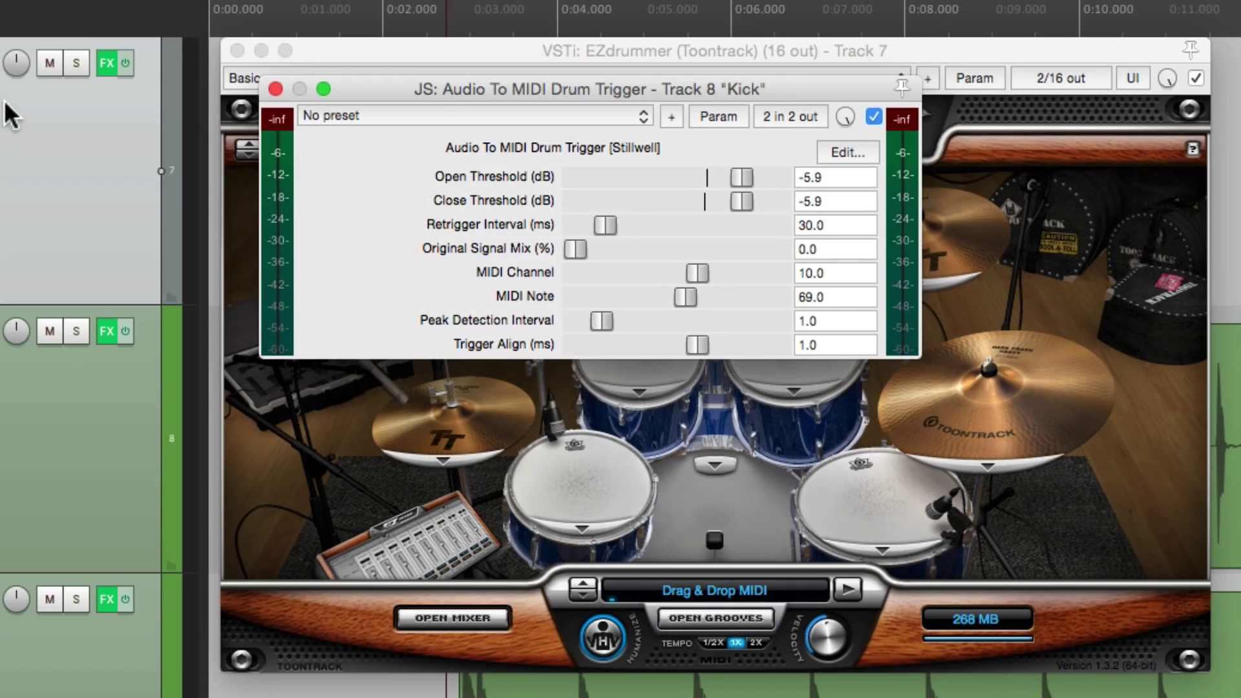
left_click(72, 59)
key("space")
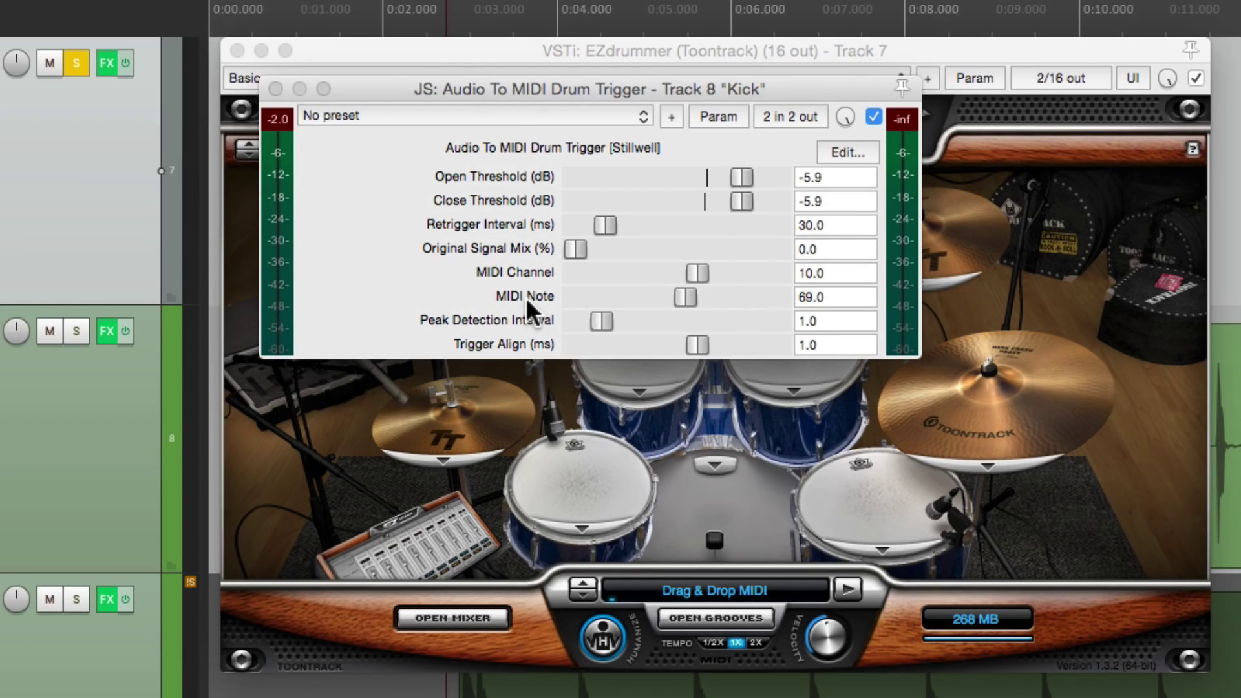
left_click(839, 296)
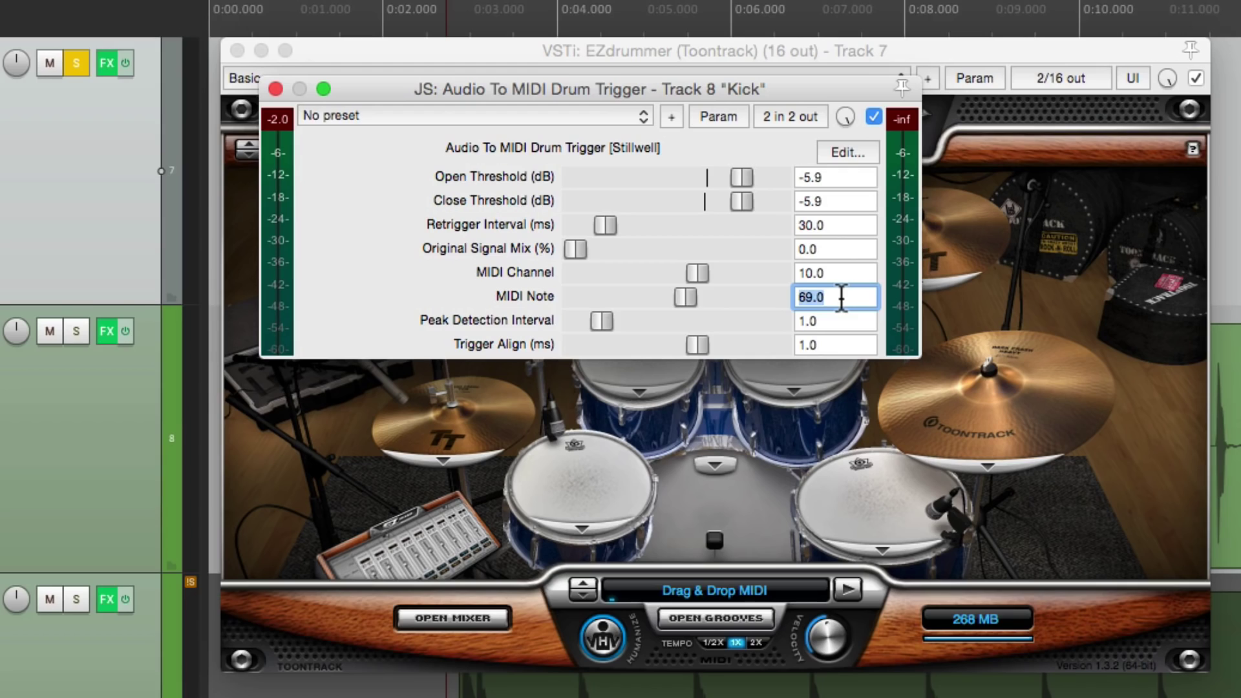
type("36")
key("Return")
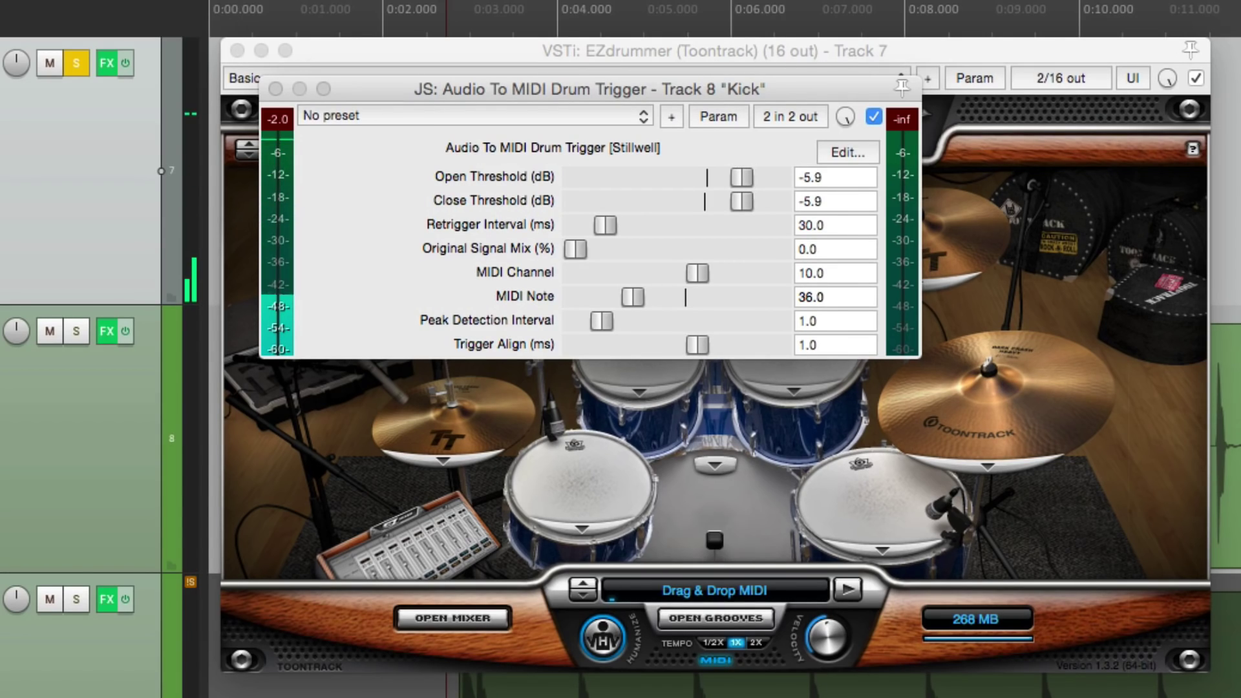
Create a Snare send to track 7 with Audio set to None and MIDI channel 10.
left_click(276, 90)
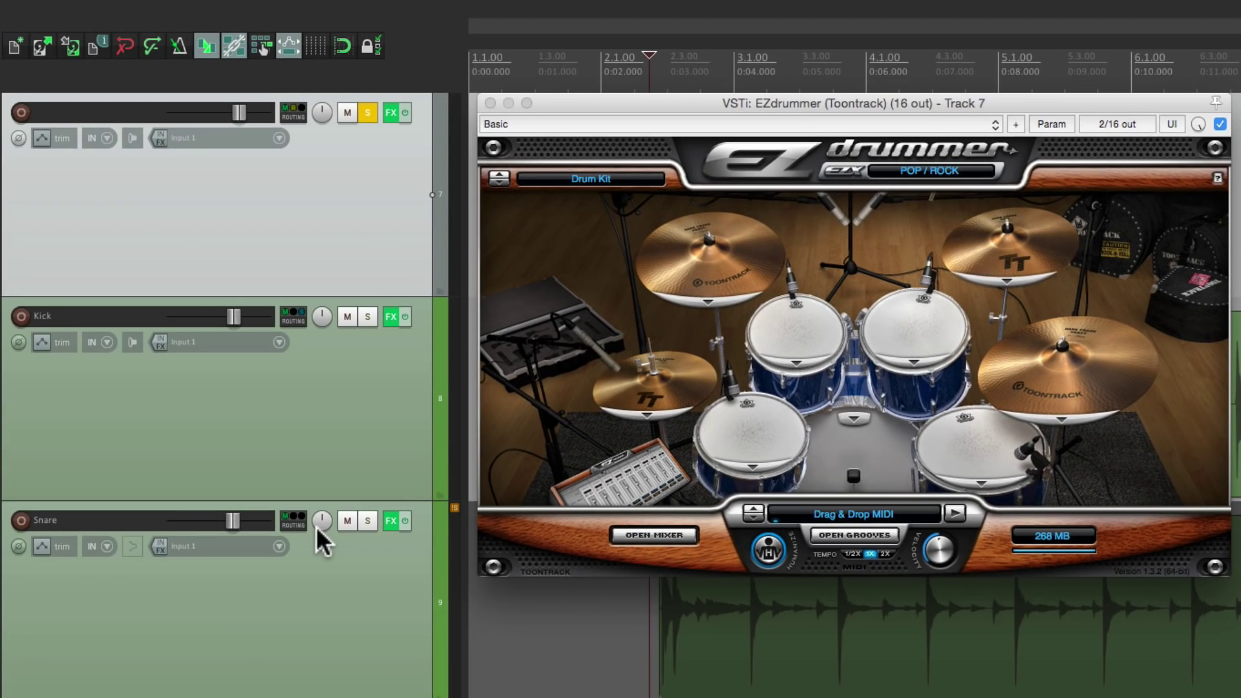
left_click_drag(294, 514, 355, 174)
left_click(583, 220)
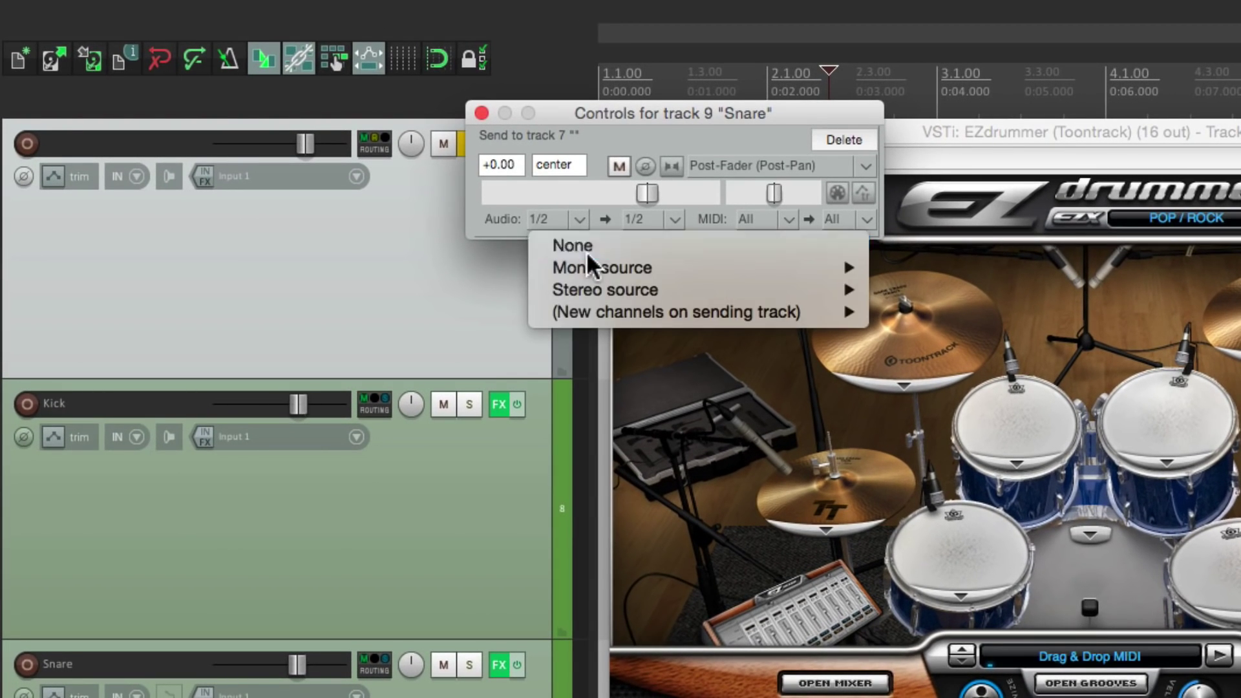
left_click(587, 249)
left_click(787, 219)
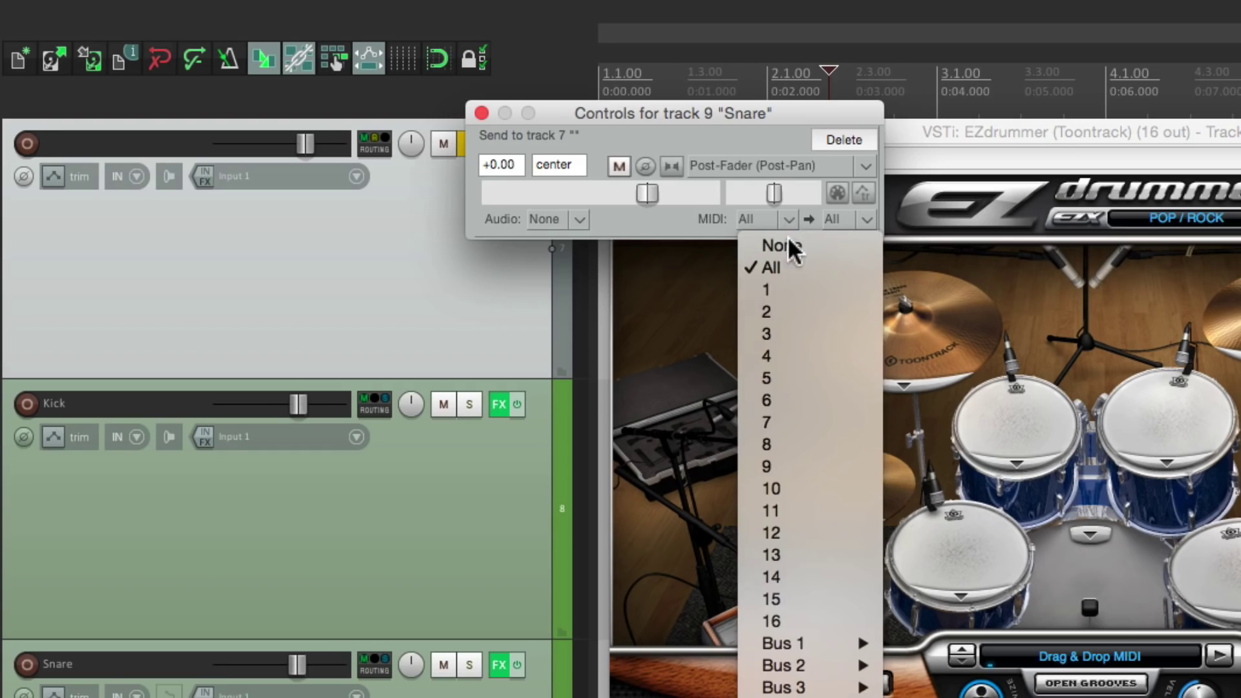
left_click(788, 488)
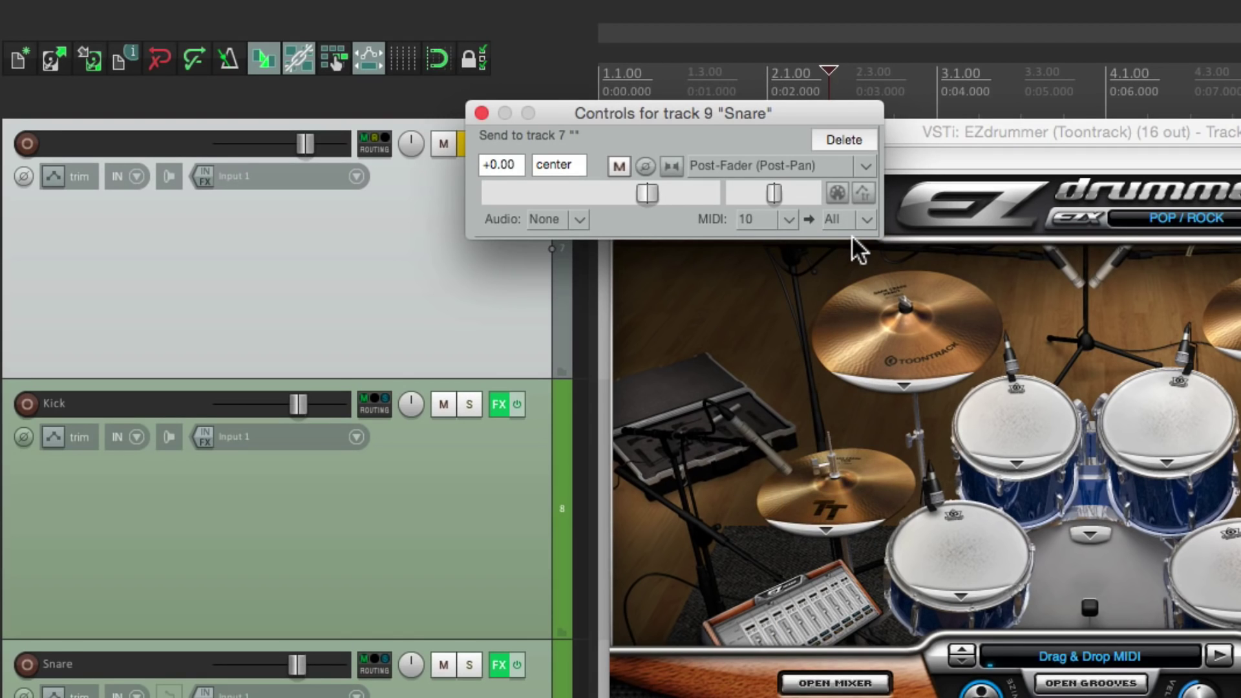
left_click(481, 113)
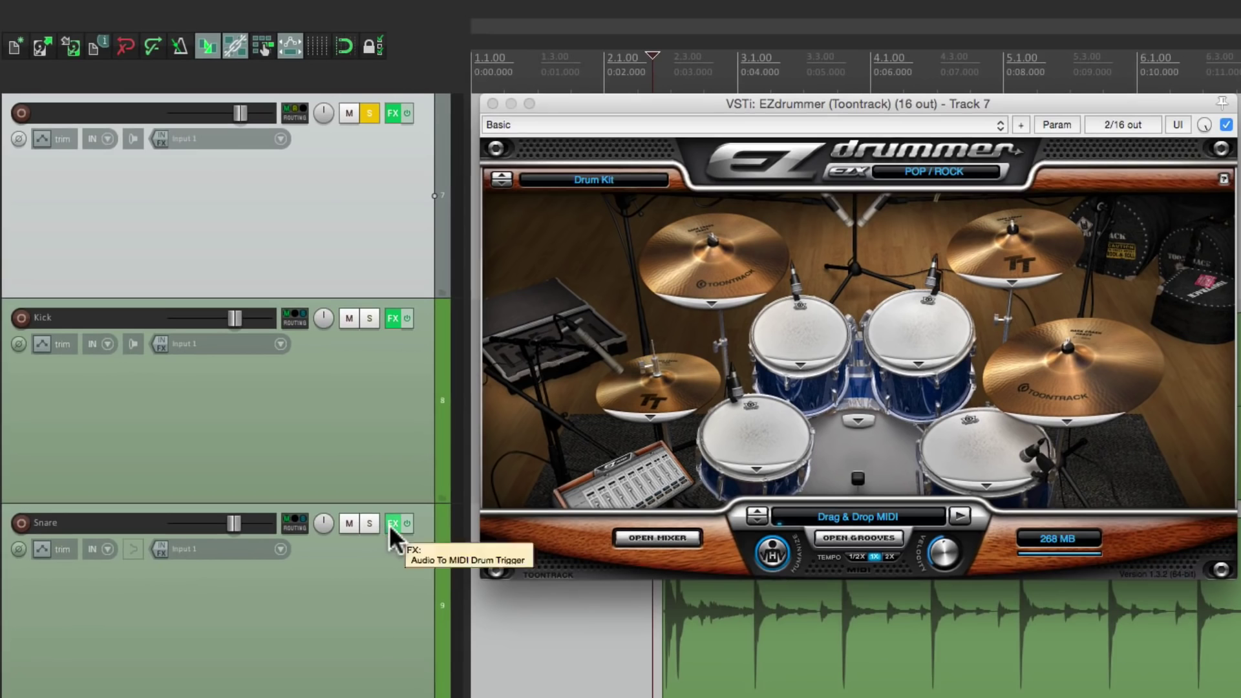
Add Audio To MIDI Drum Trigger to Snare with MIDI Note 38, then play to check it.
right_click(389, 525)
left_click(402, 594)
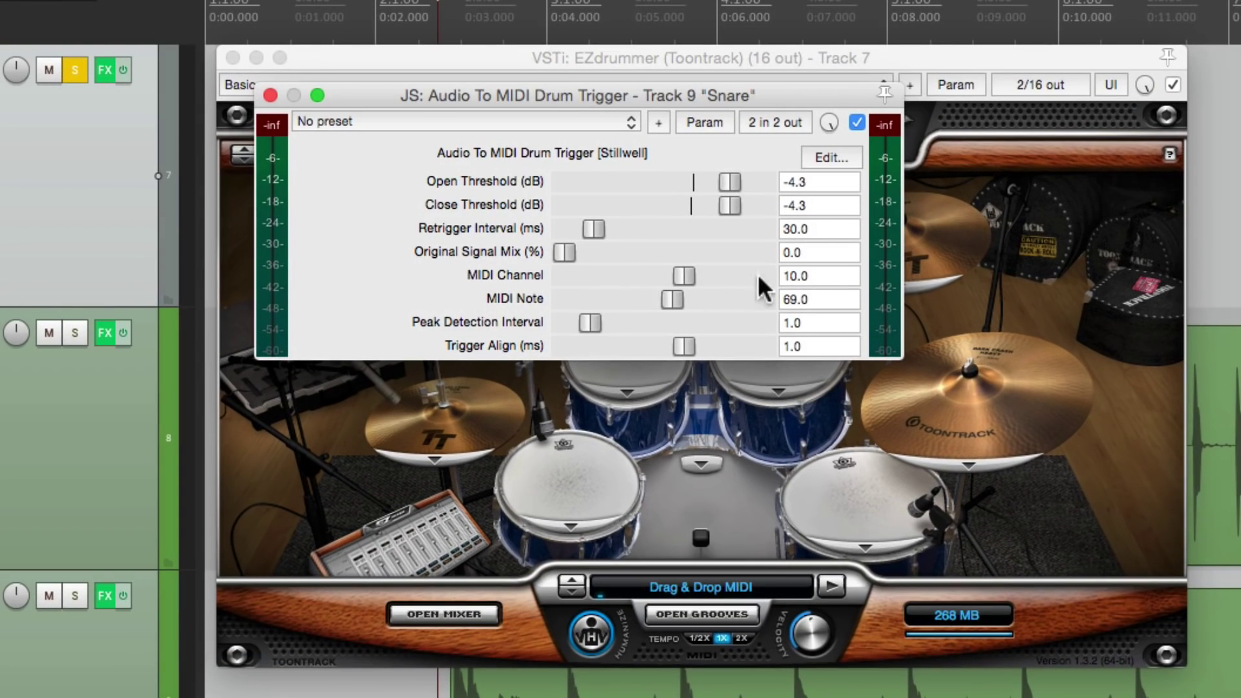
left_click(836, 303)
type("38")
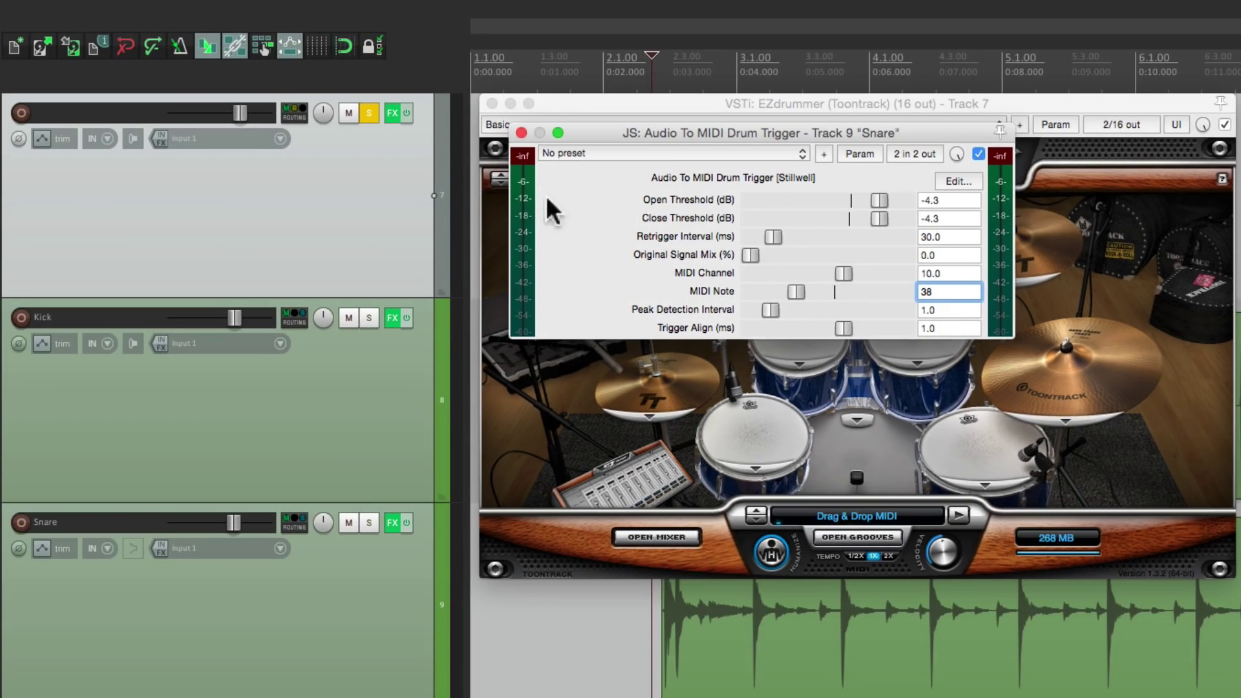
left_click(358, 222)
key("space")
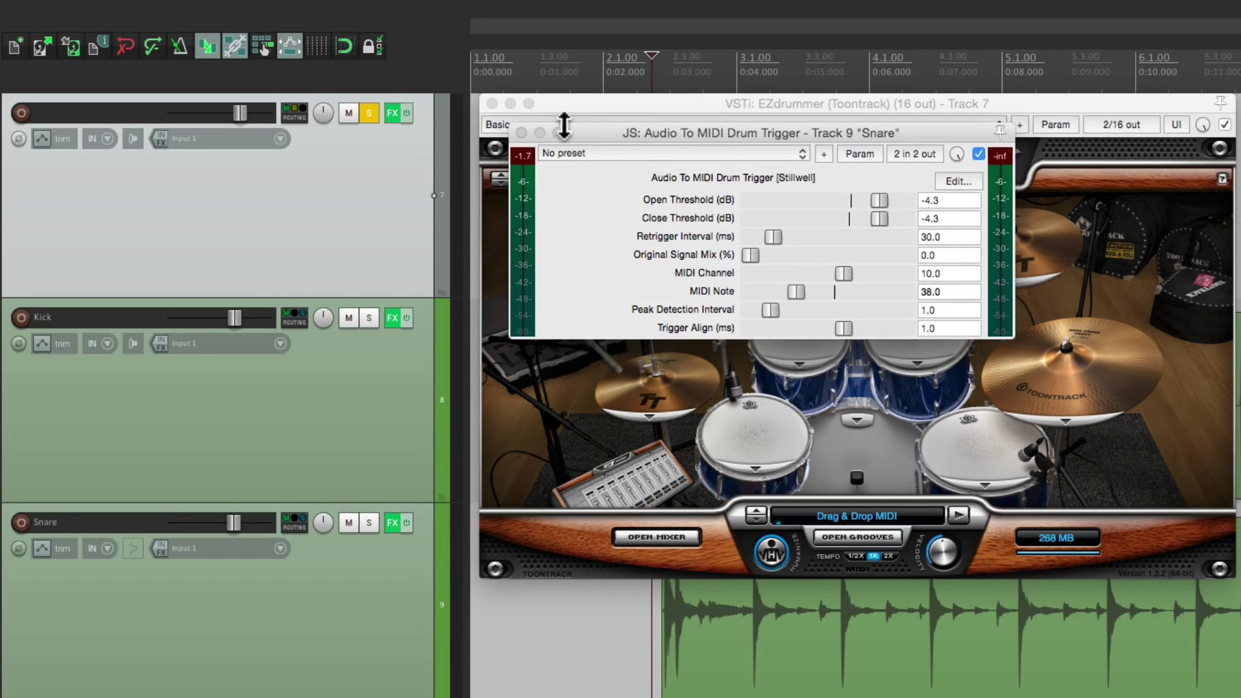
Close the snare trigger window, unsolo the EZdrummer track and play the full mix.
left_click(521, 132)
left_click(369, 113)
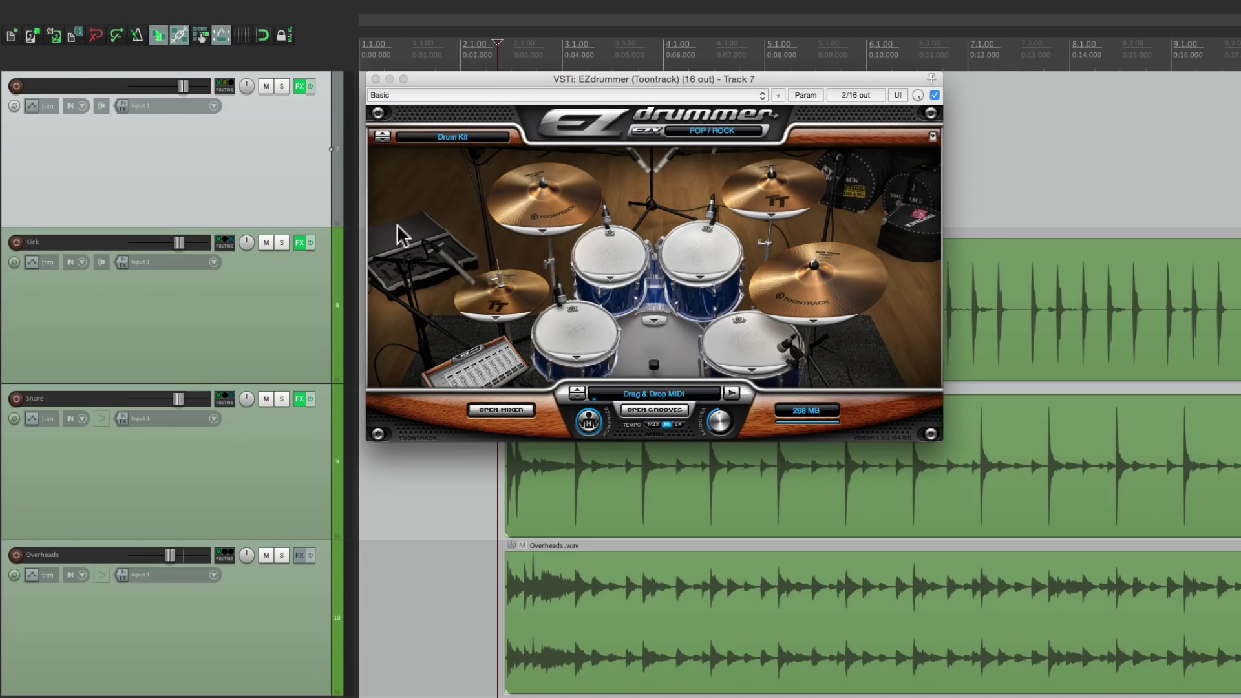
key("space")
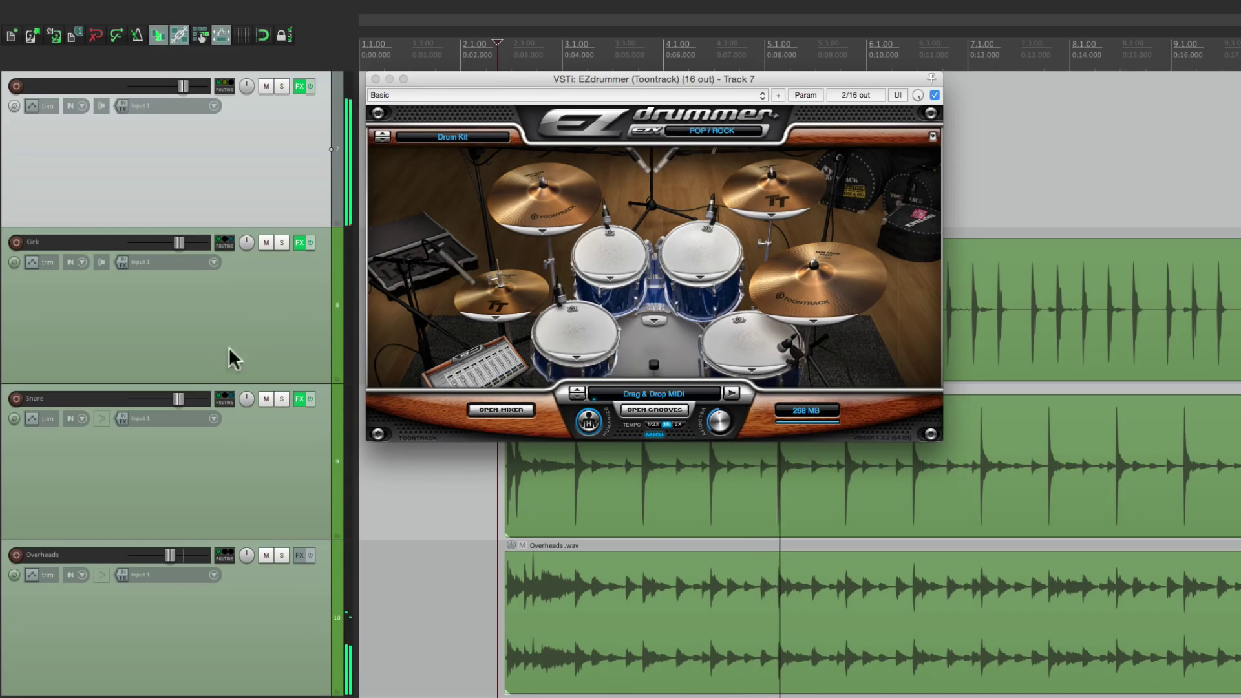
Compare the mix by toggling the Overheads mute and bypassing the drum trigger effects.
left_click(264, 556)
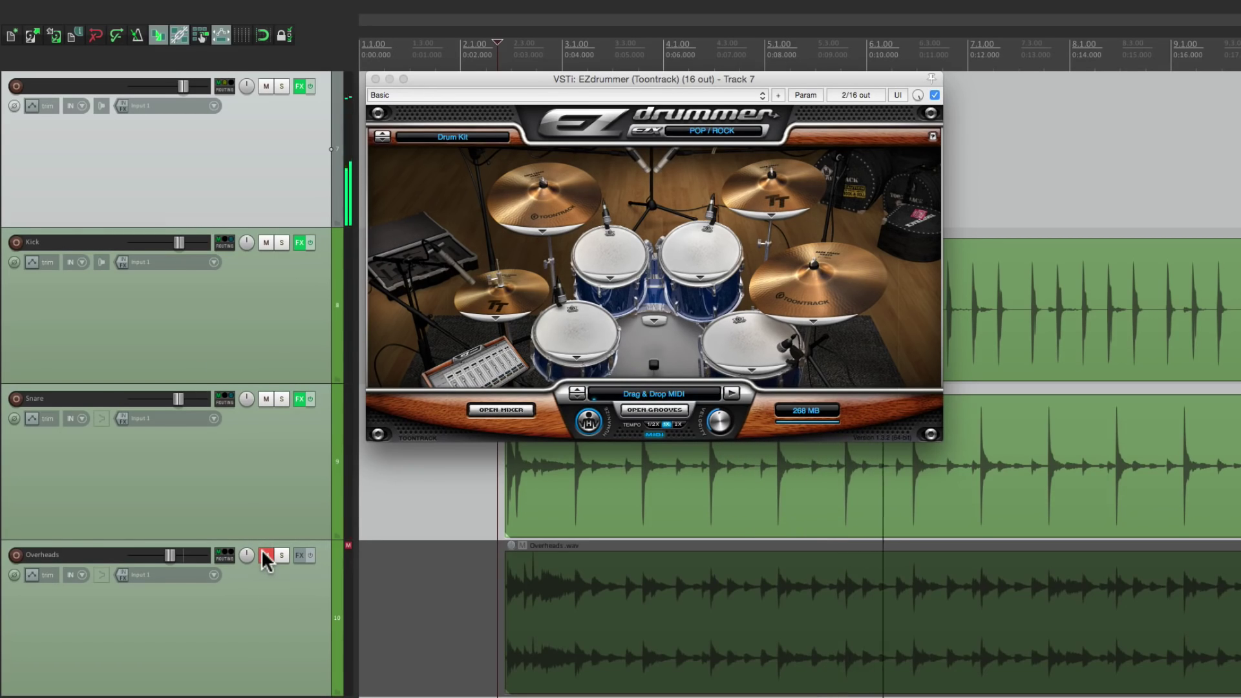
left_click(265, 555)
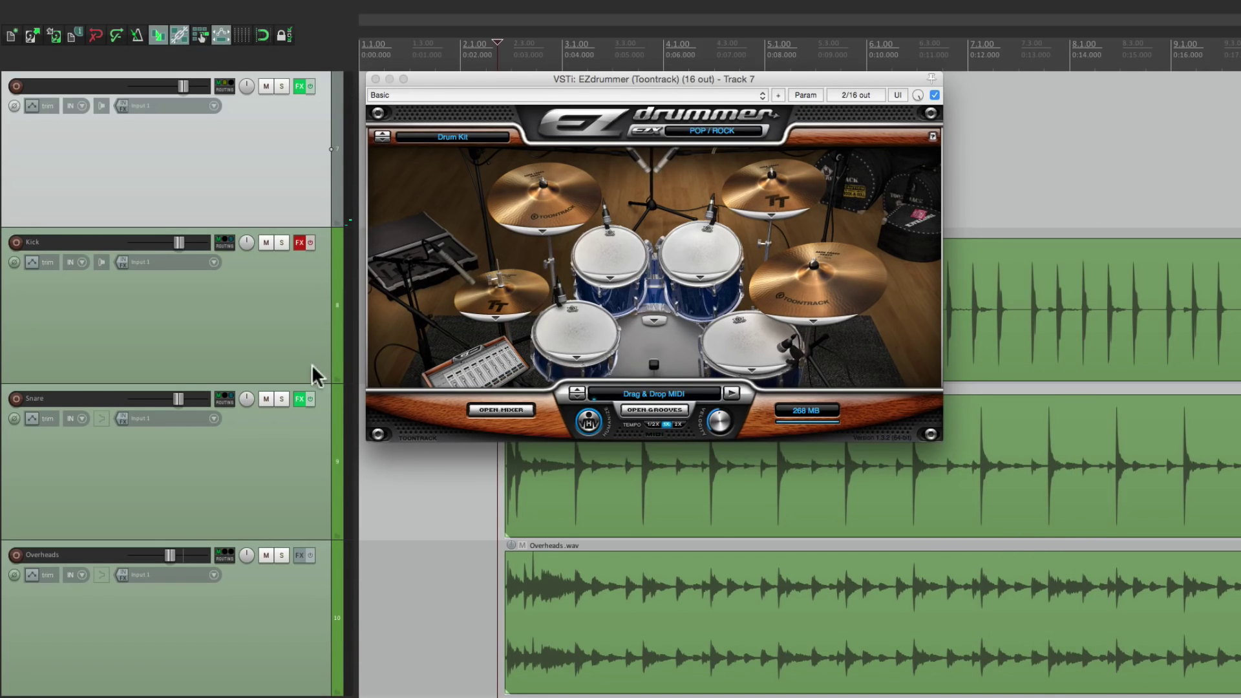
left_click(310, 399)
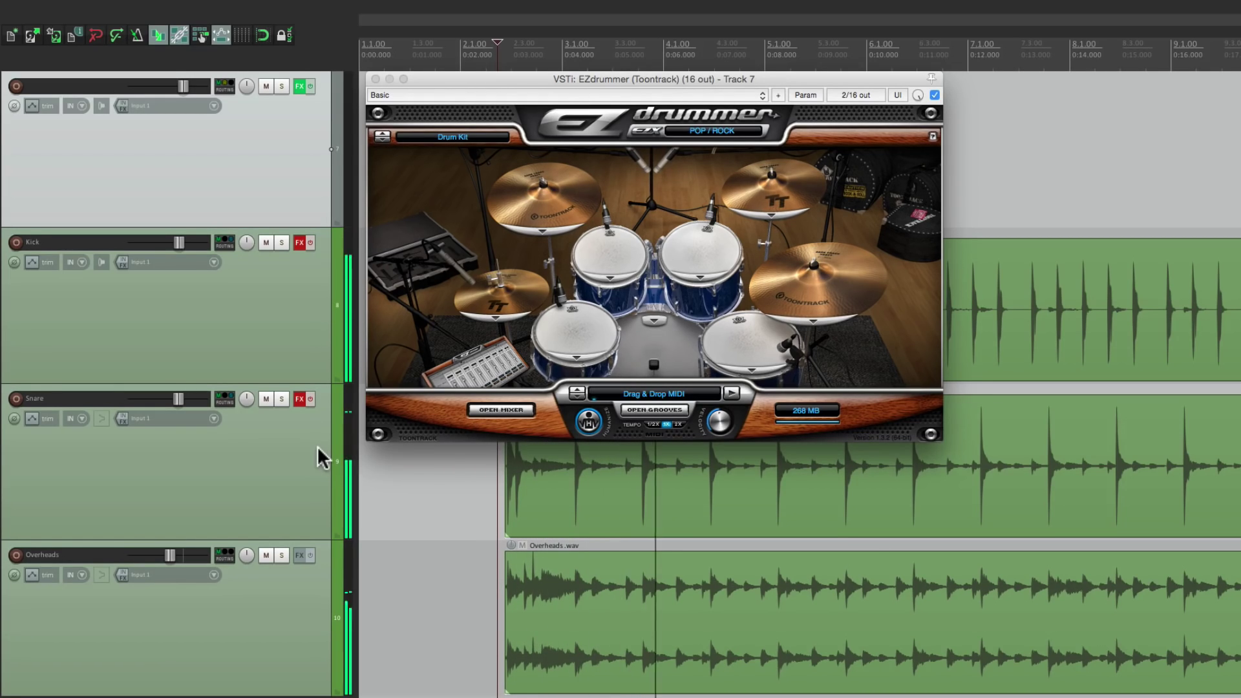
key("space")
left_click(310, 398)
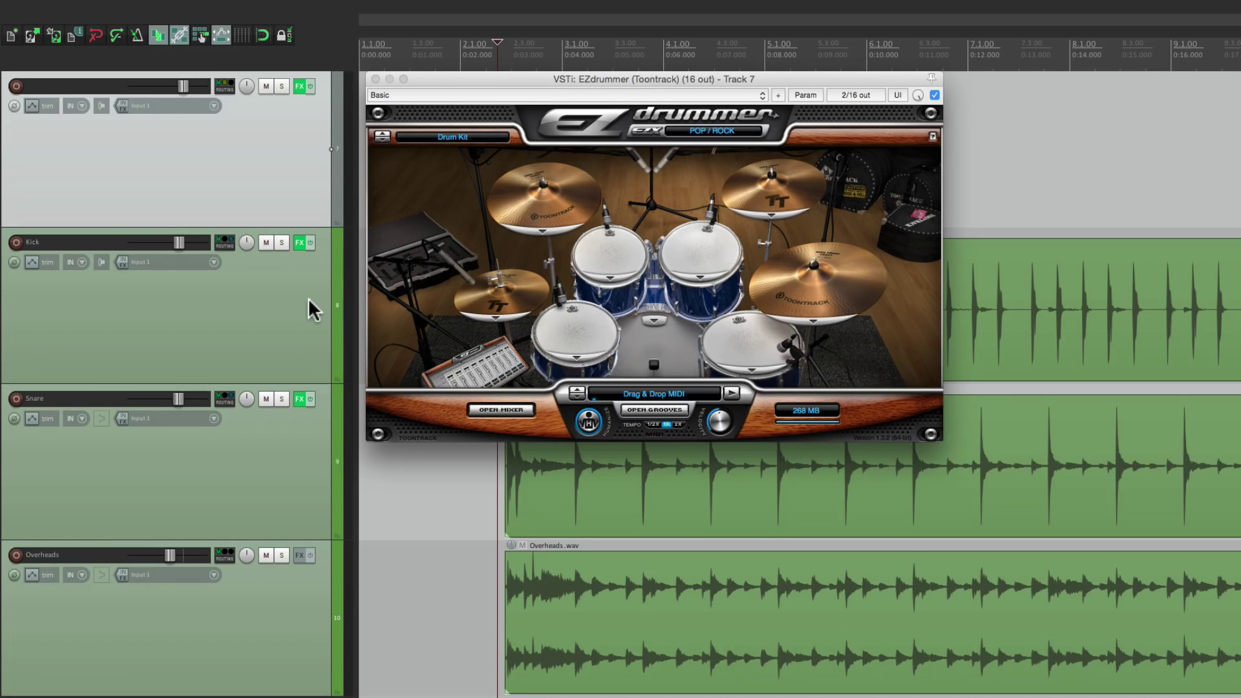
key("space")
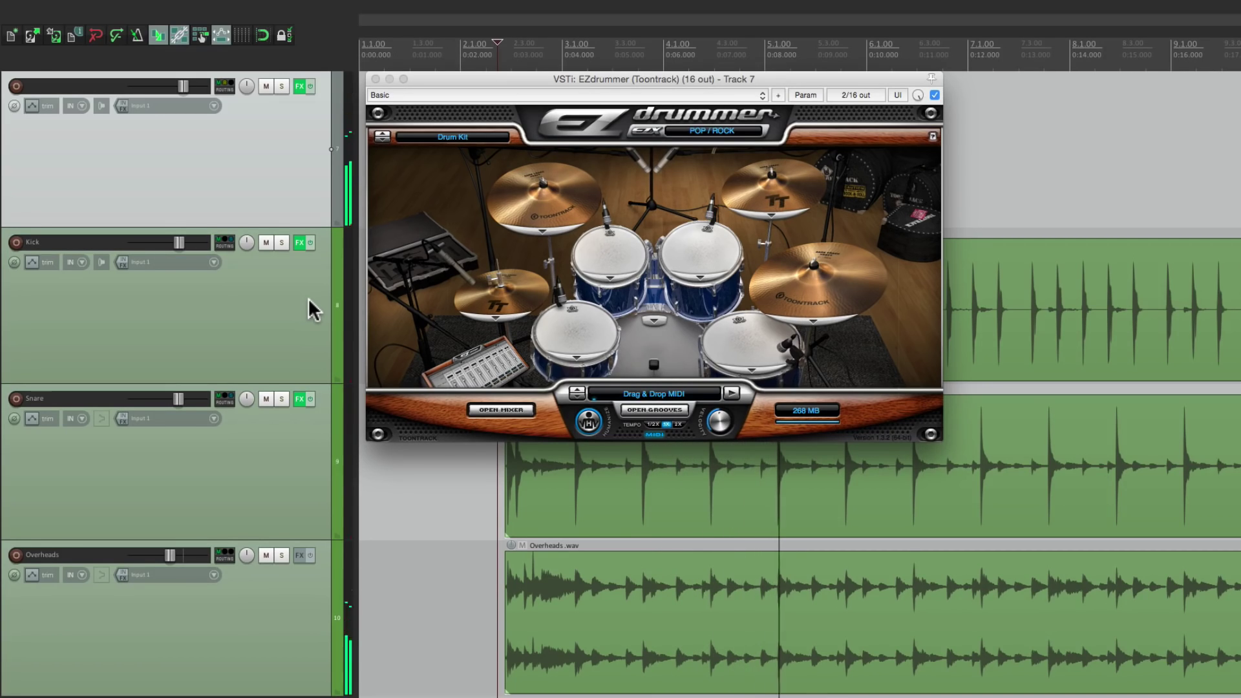
Stop playback.
key("space")
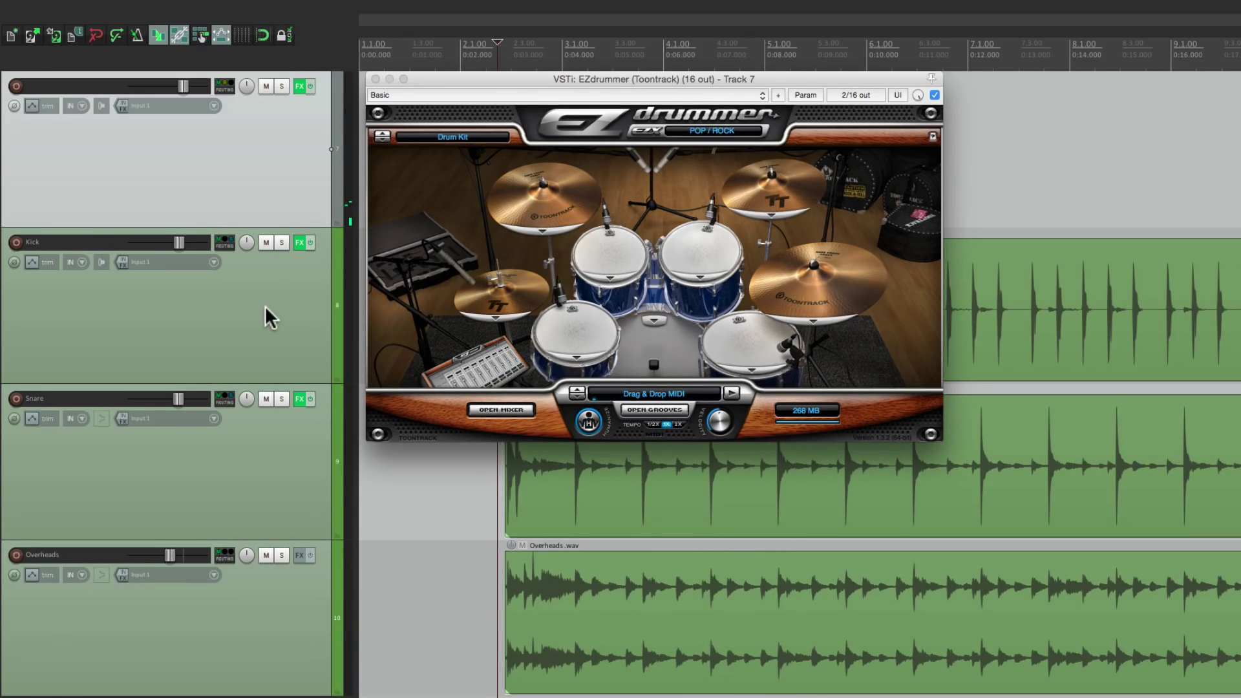